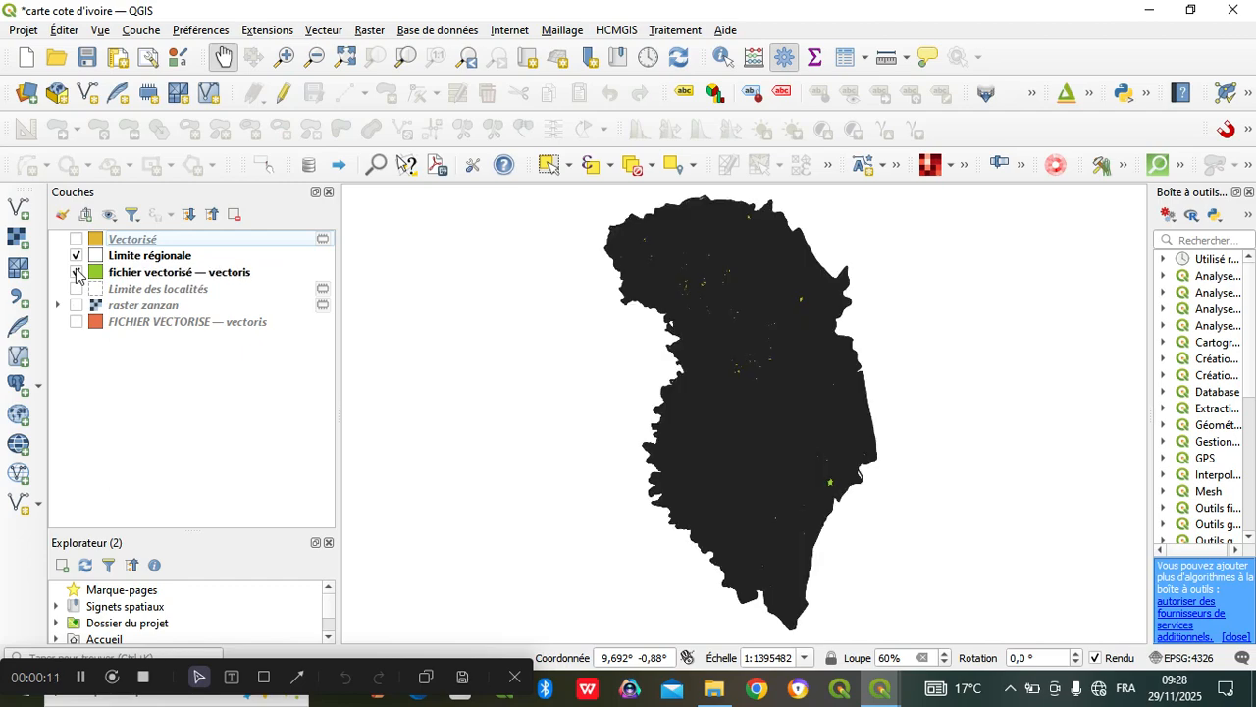
- Hide the fichier vectorisé — vectoris layer and examine the raster zanzan layer against the regional boundary by toggling its visibility
left_click(76, 272)
left_click(76, 306)
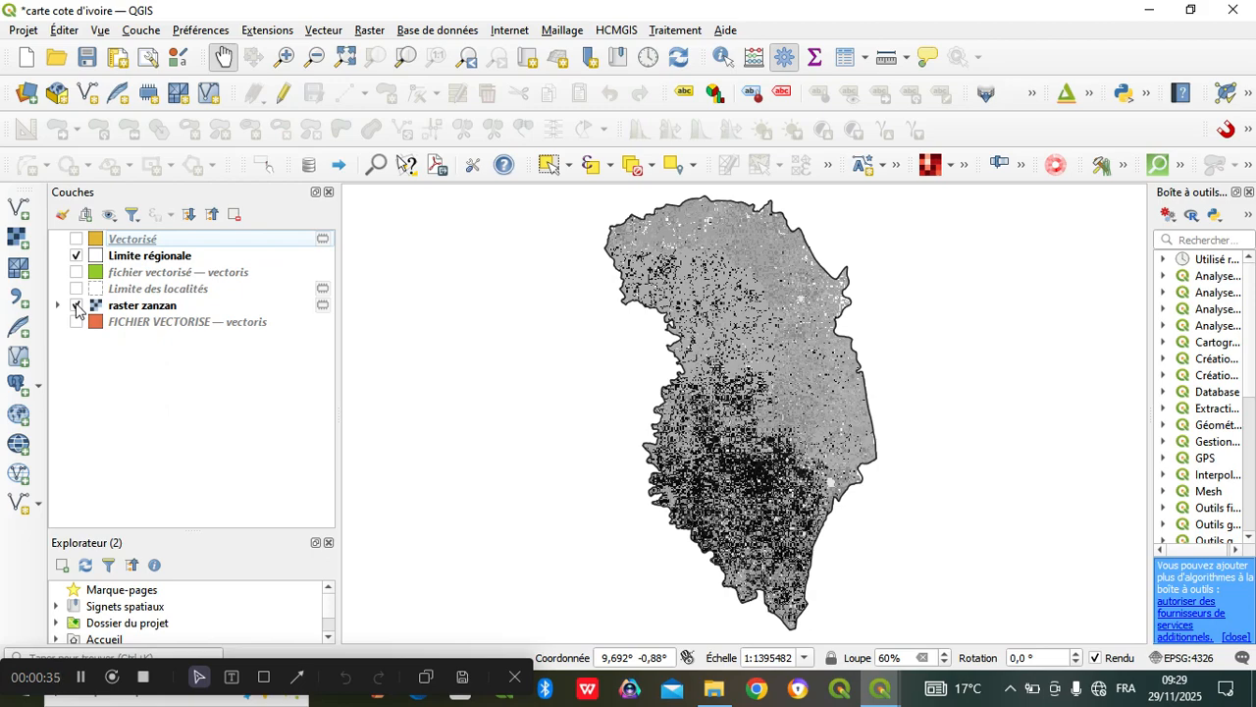
left_click(77, 307)
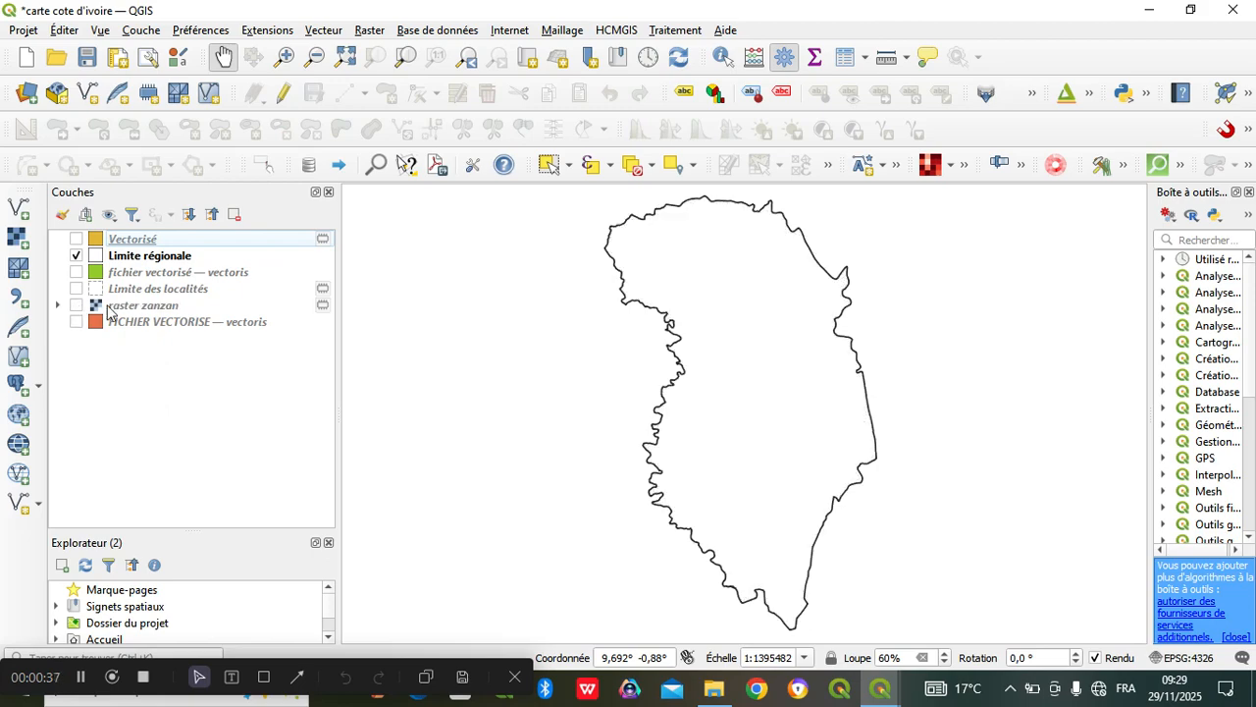
left_click(78, 308)
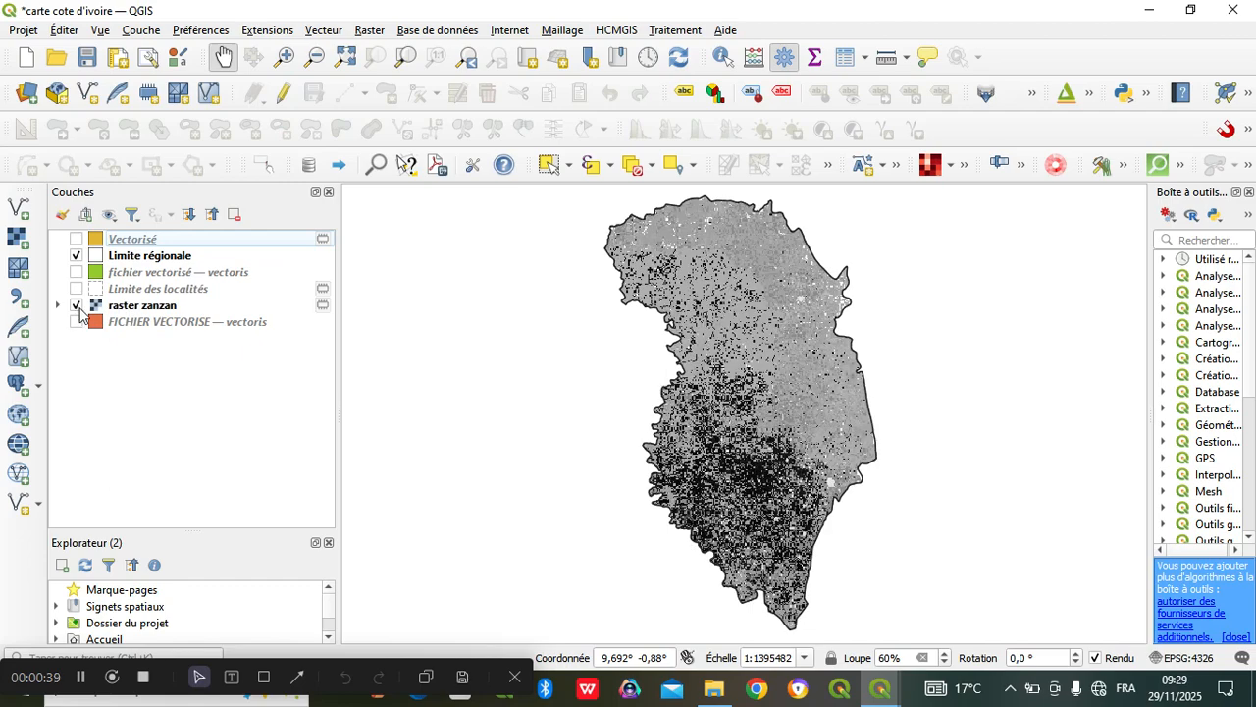
left_click(178, 312)
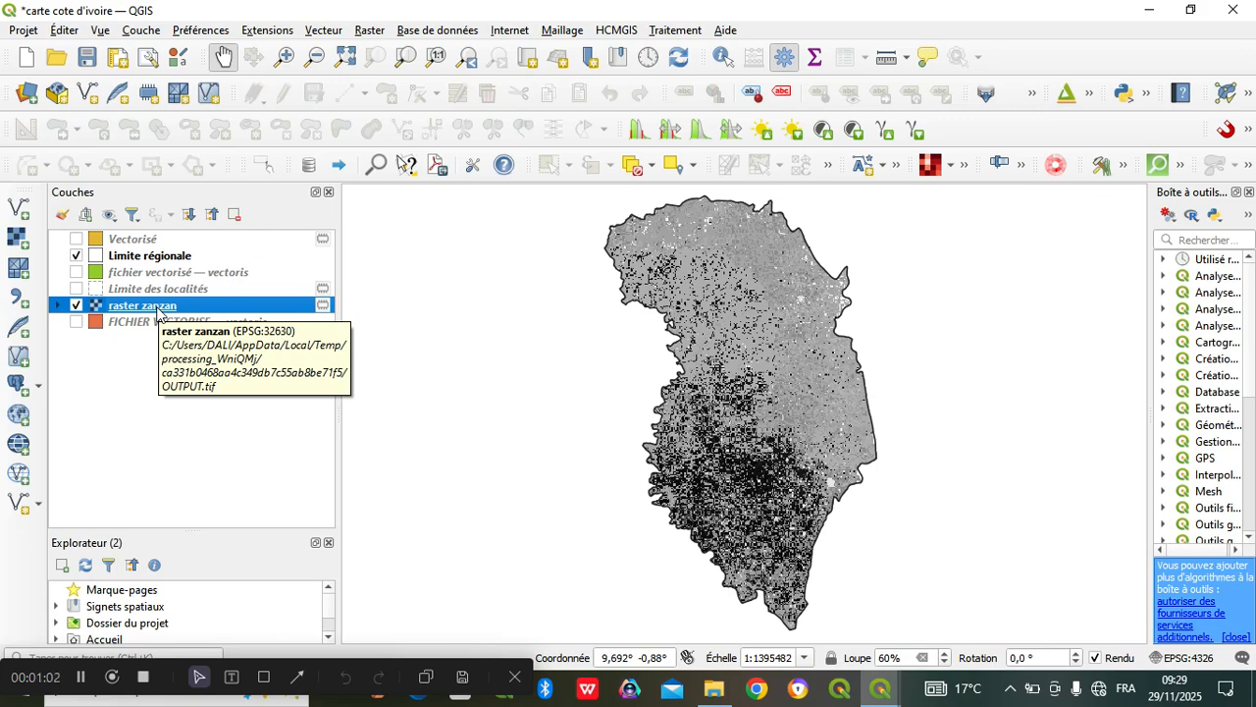
left_click(75, 306)
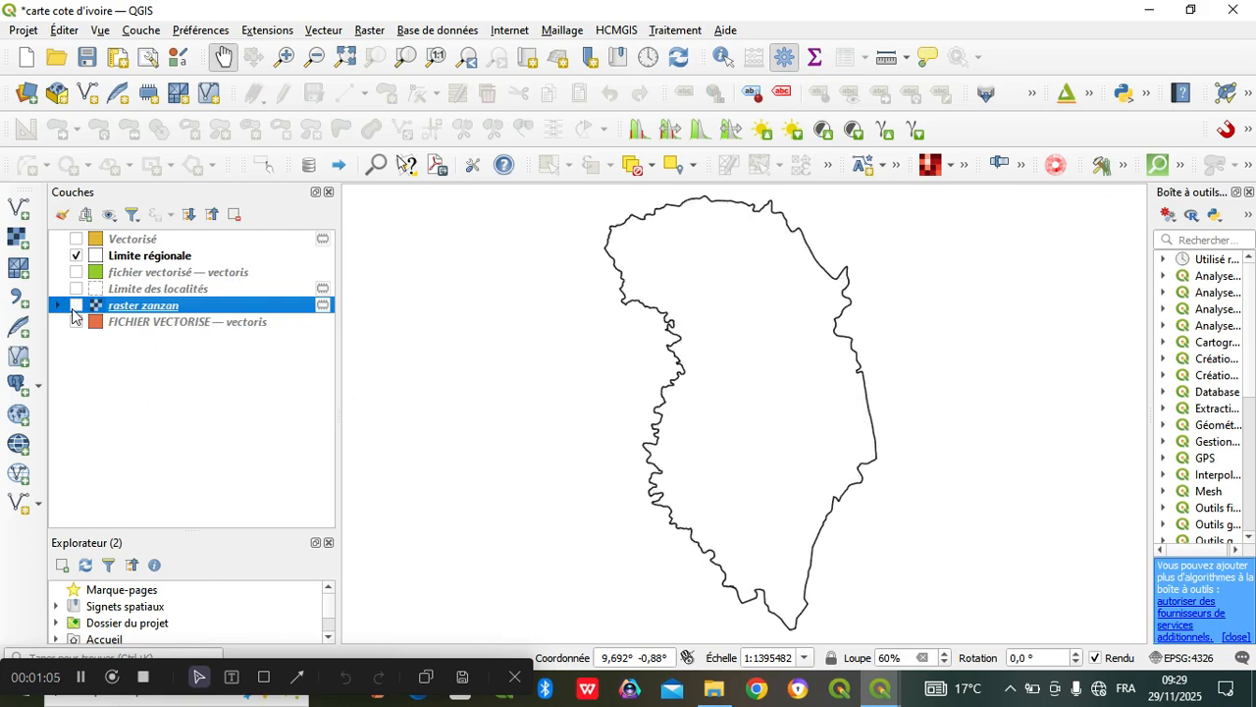
- Hide the Limite régionale layer and briefly display the Limite des localités layer to view the locality boundaries
left_click(154, 261)
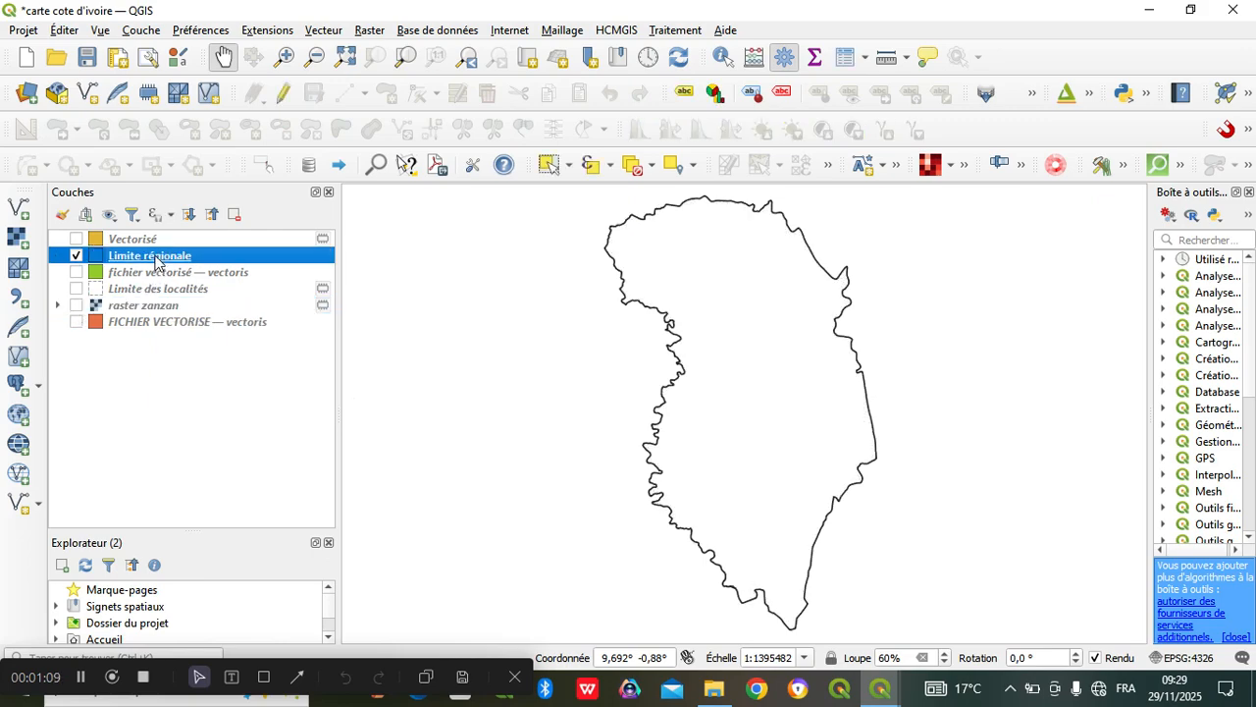
left_click(76, 255)
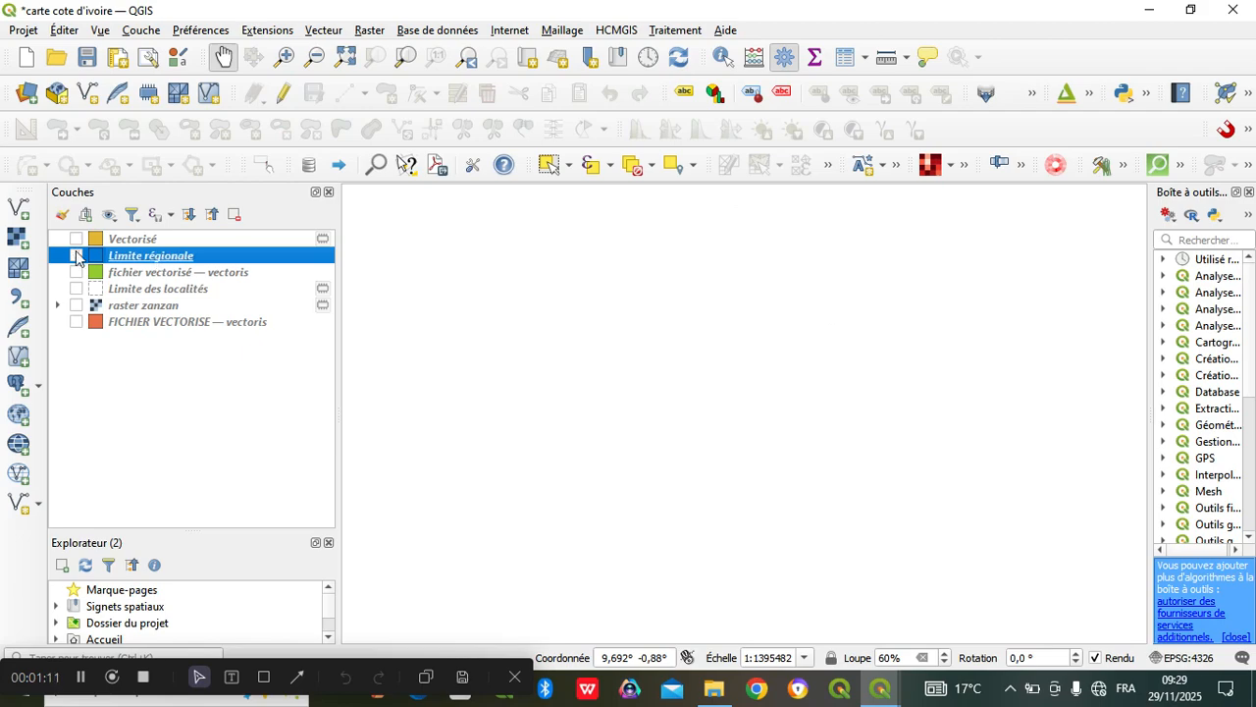
left_click(77, 288)
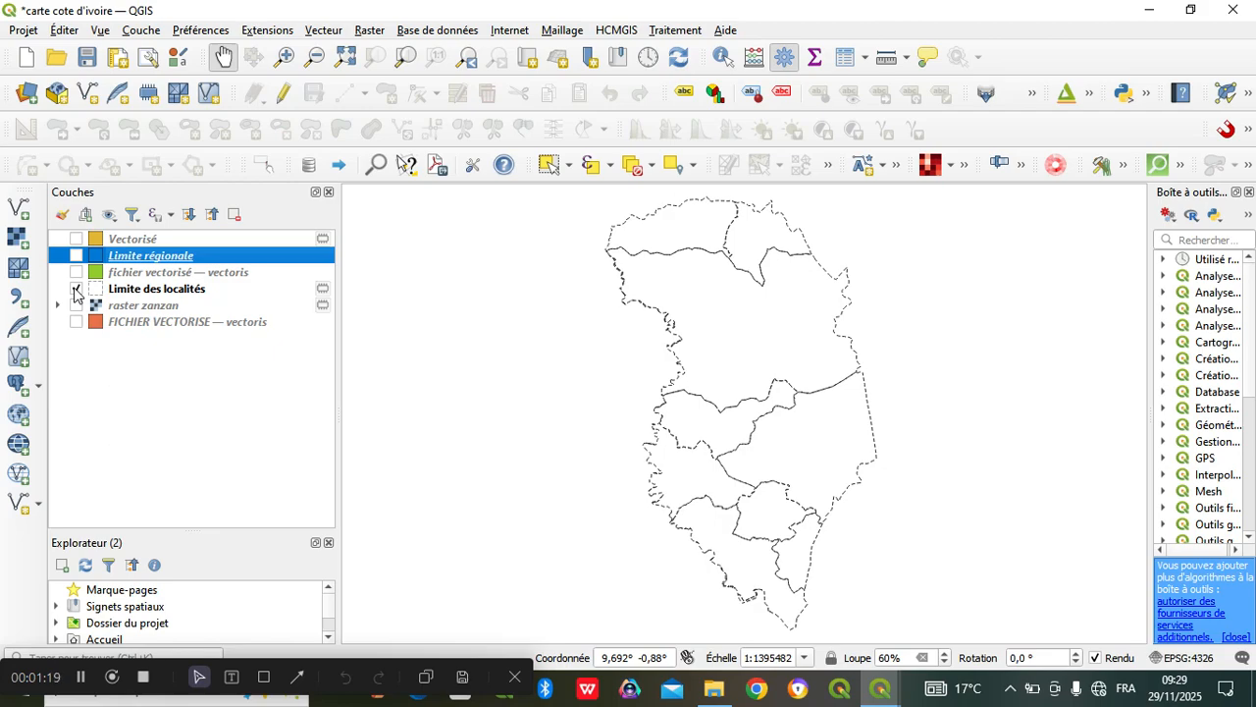
left_click(76, 288)
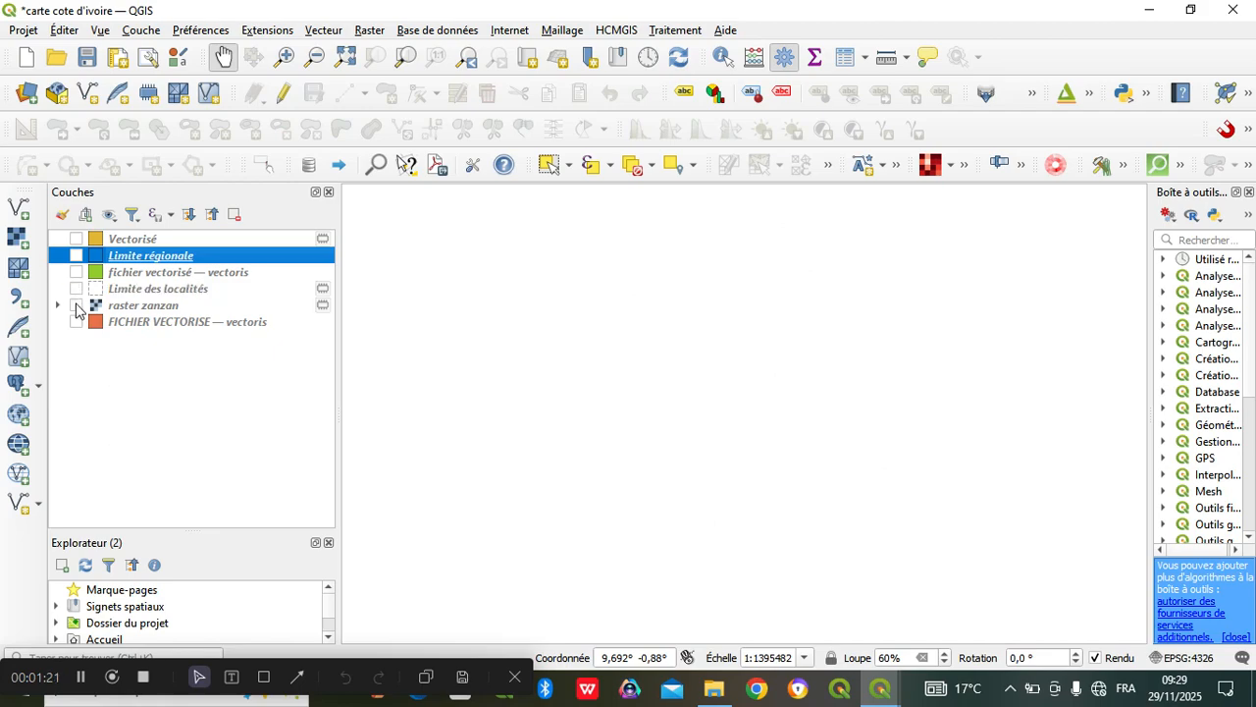
- Display the raster zanzan layer alone and look up the raster-to-vector Polygoniser conversion tool without running it
left_click(76, 305)
left_click(114, 307)
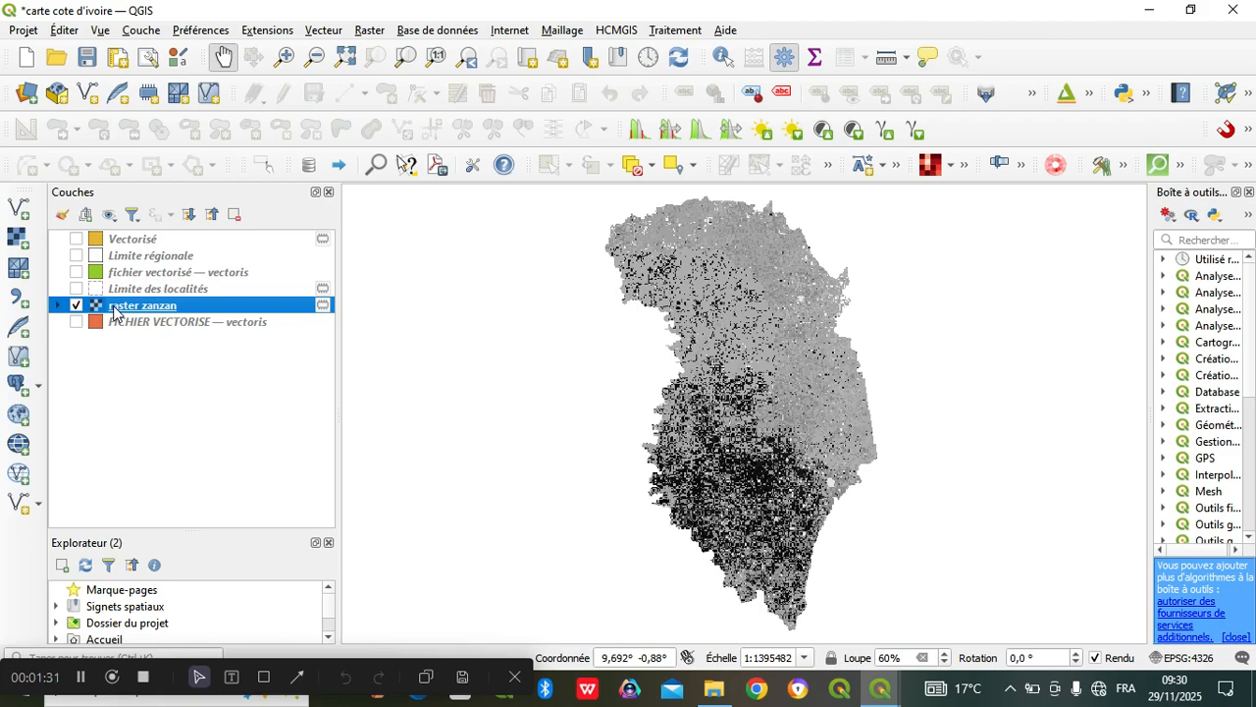
left_click(370, 30)
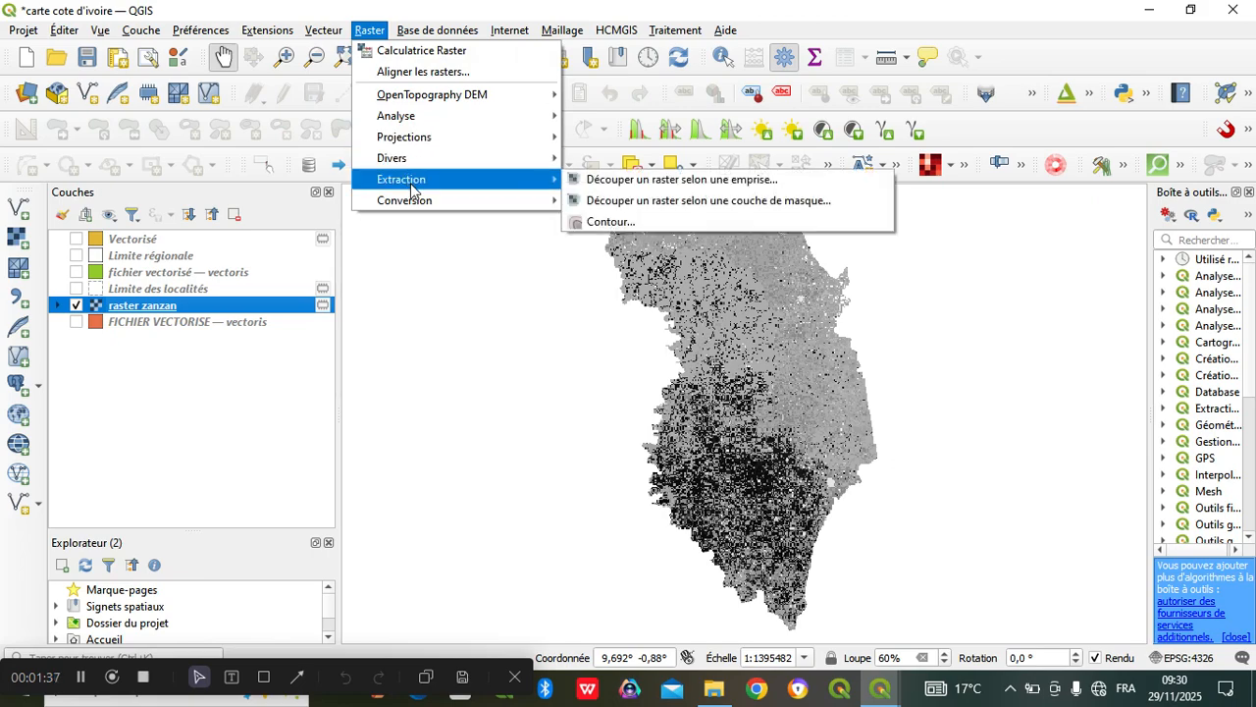
mouse_move(412, 202)
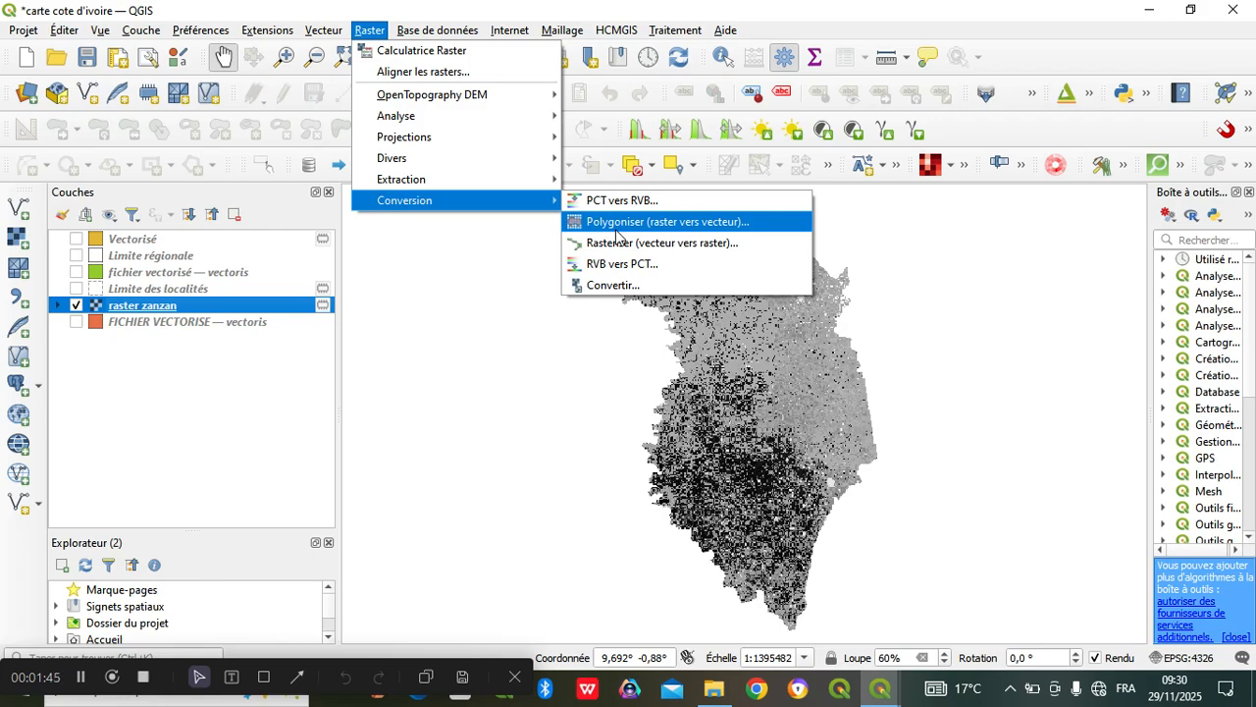
left_click(258, 312)
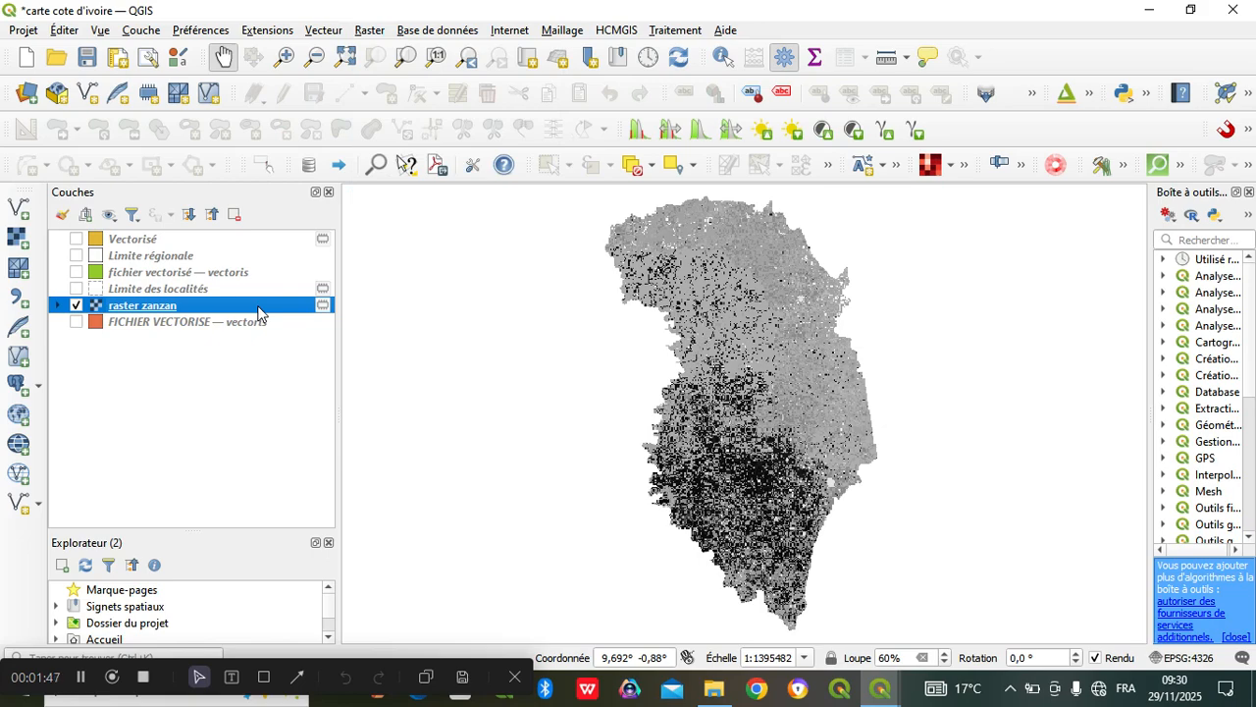
- Hide the raster zanzan layer, then display and select the fichier vectorisé — vectoris layer
left_click(75, 307)
left_click(77, 272)
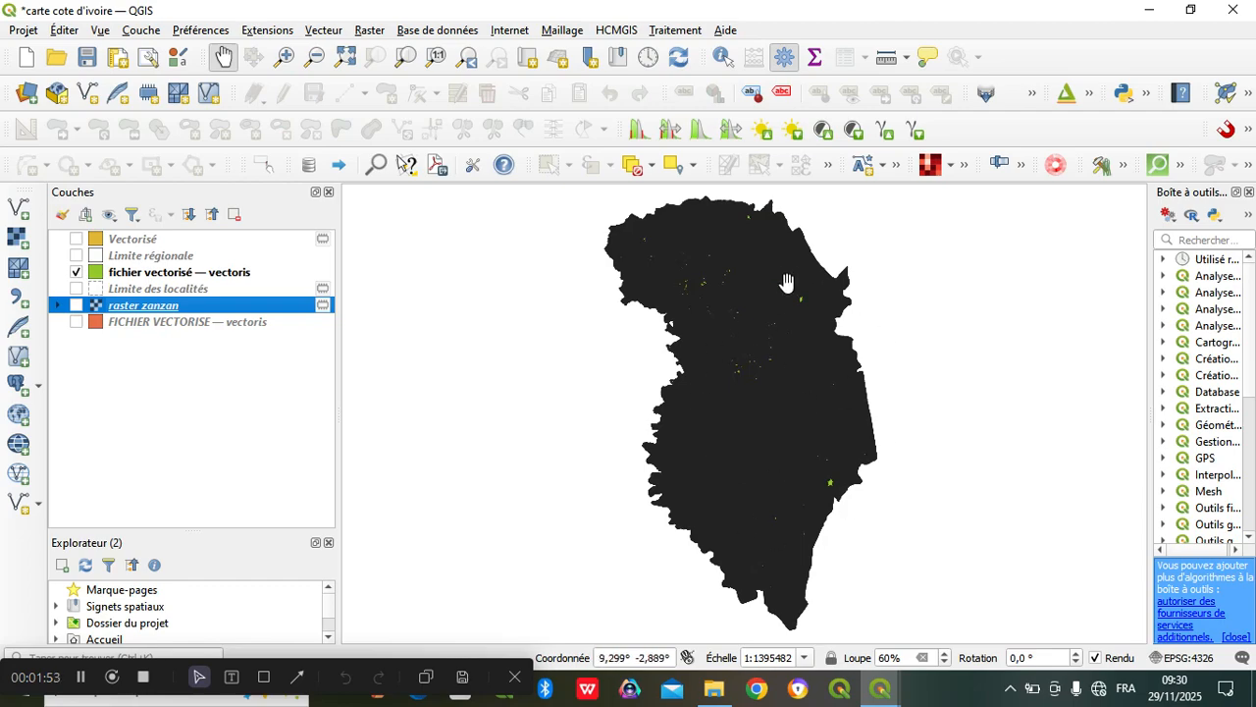
left_click(265, 274)
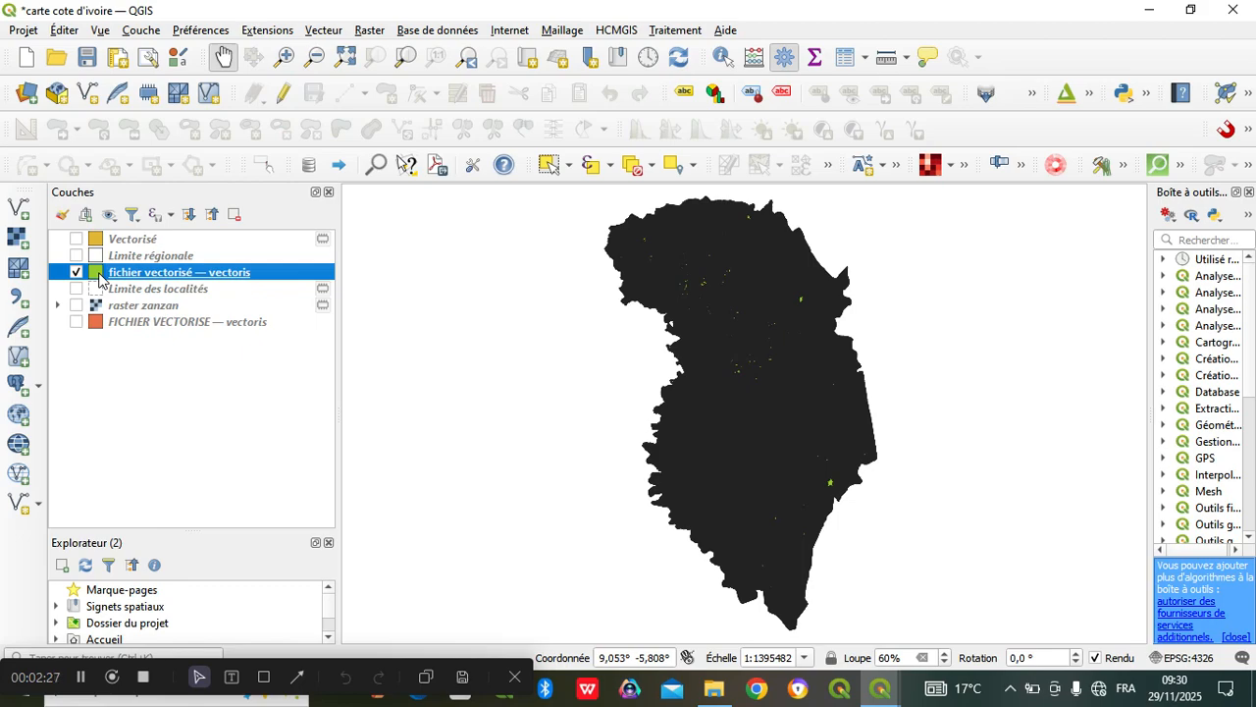
- In the fichier vectorisé — vectoris layer's symbology, set the simple fill's stroke style to No Line
right_click(98, 277)
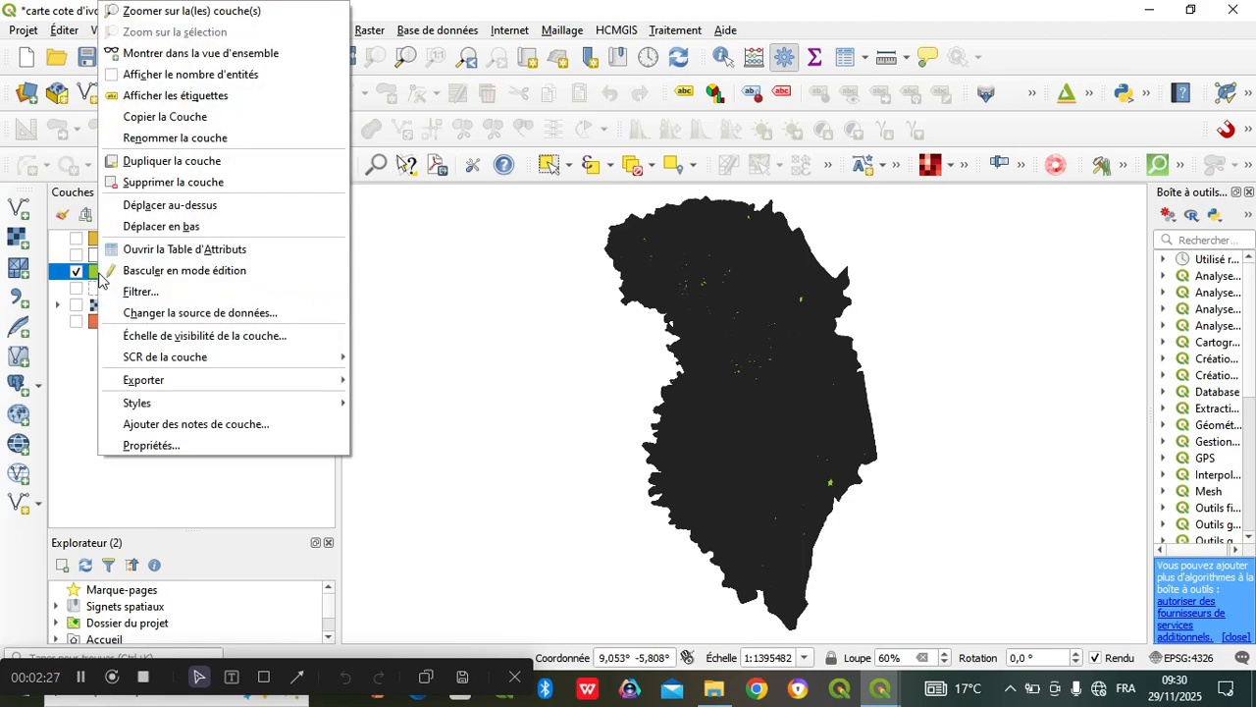
left_click(151, 442)
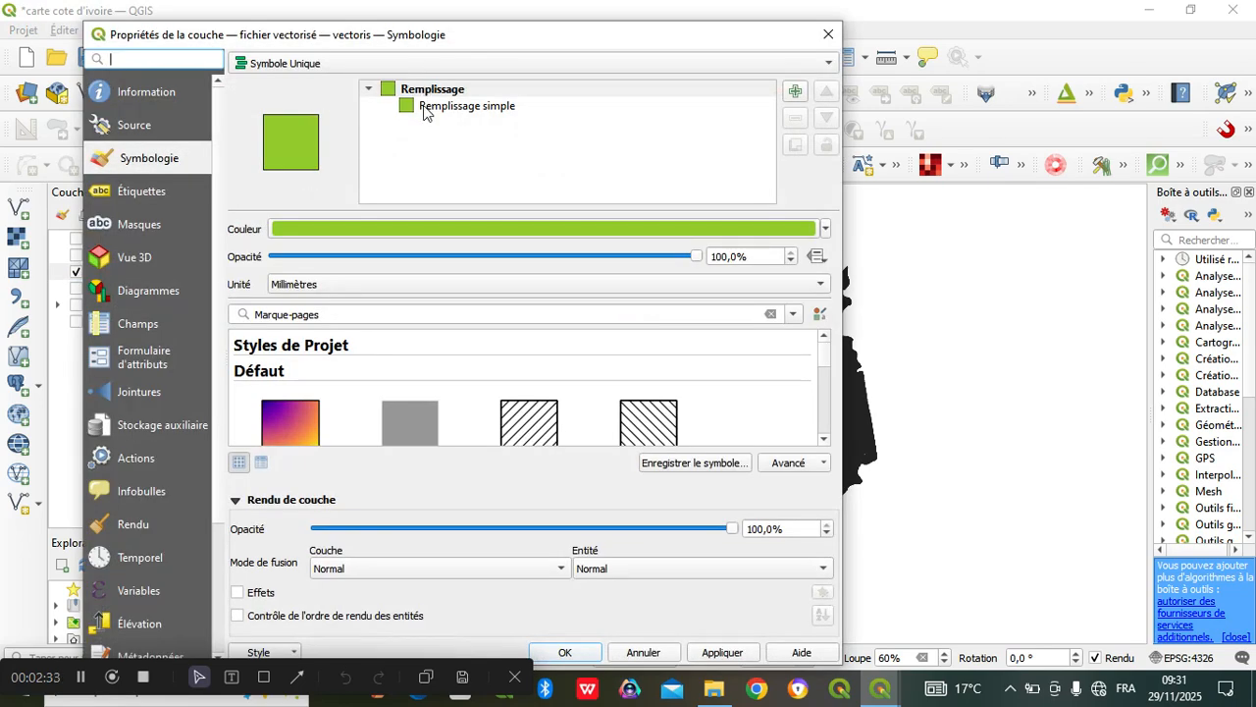
left_click(465, 110)
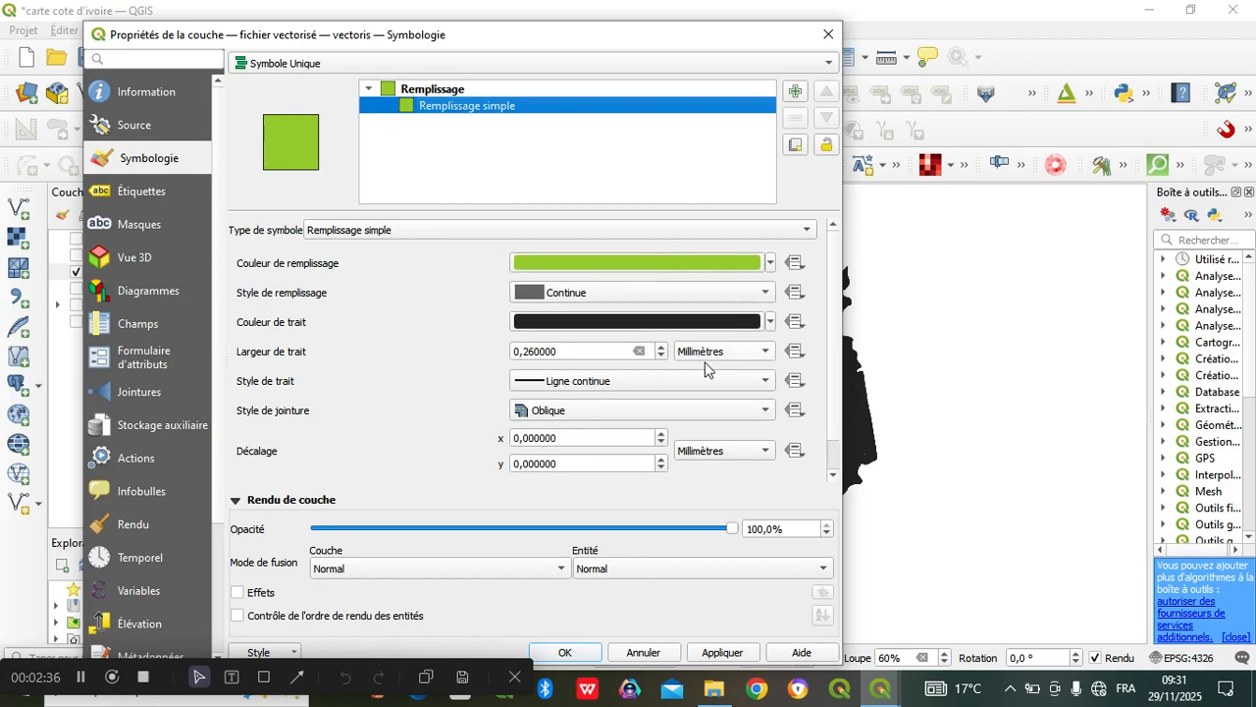
left_click(743, 386)
left_click(743, 383)
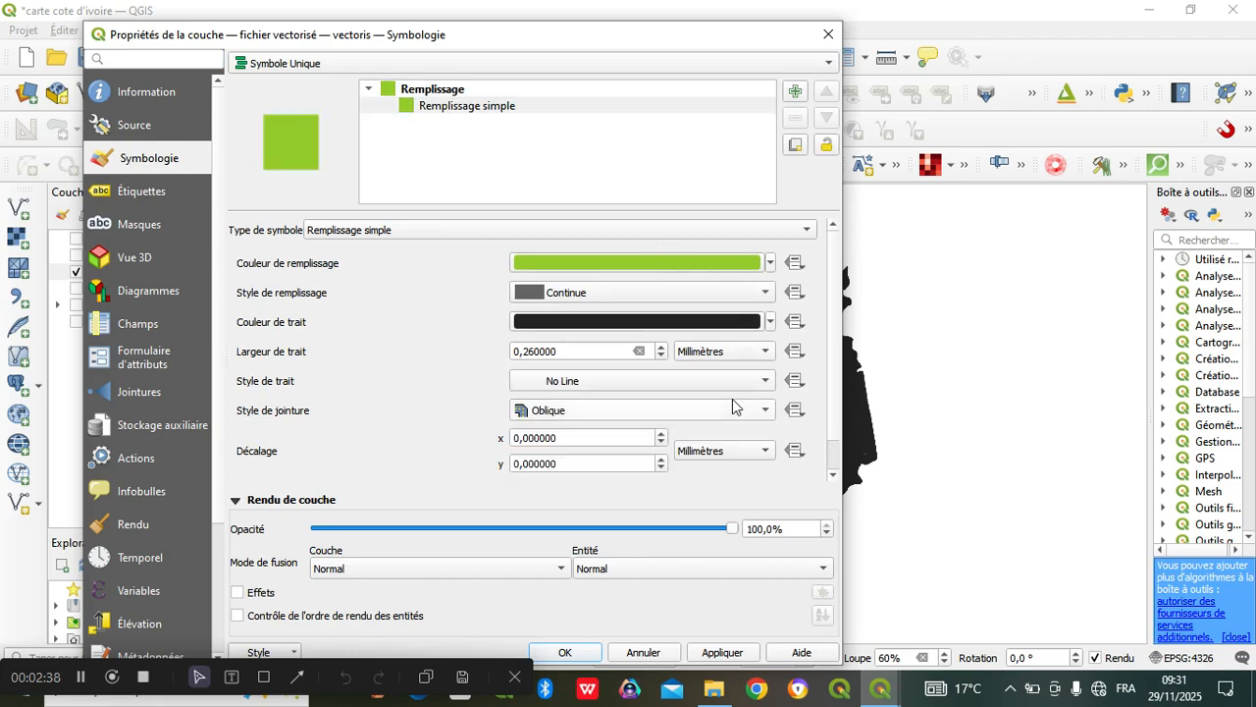
- Switch the layer's symbology to Catégorisé on the DN field with random colors and classify its values
left_click(827, 65)
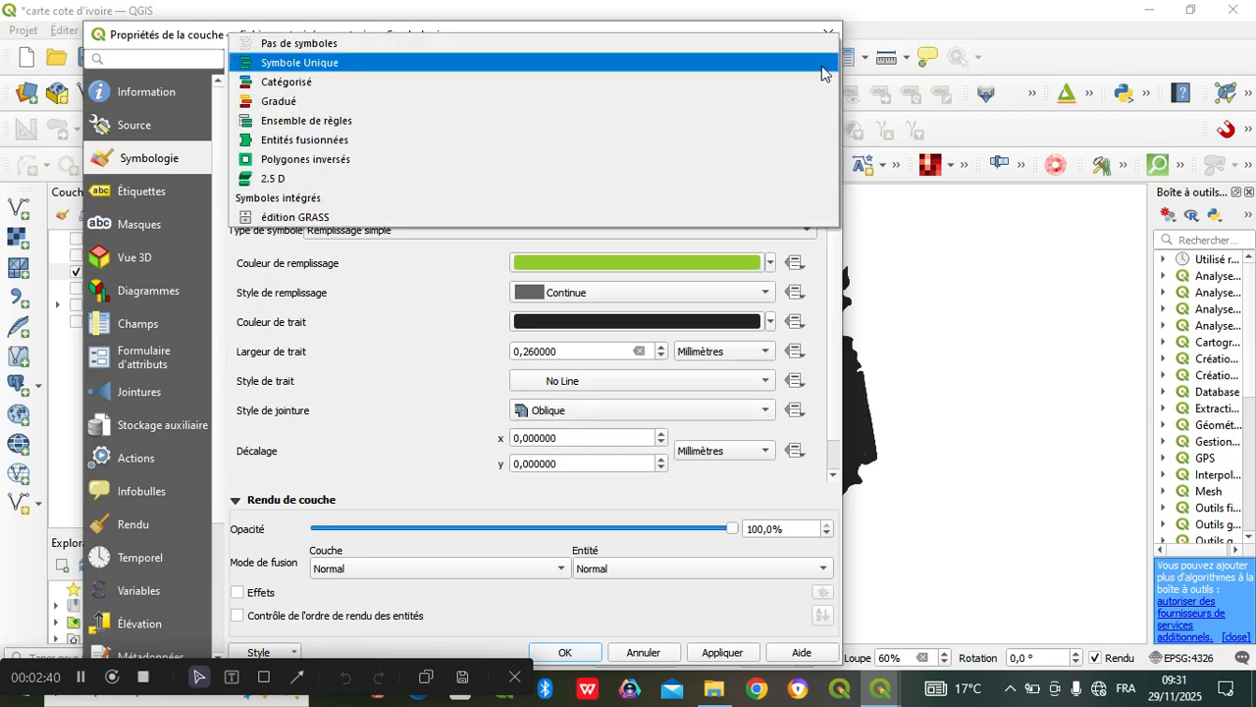
left_click(810, 87)
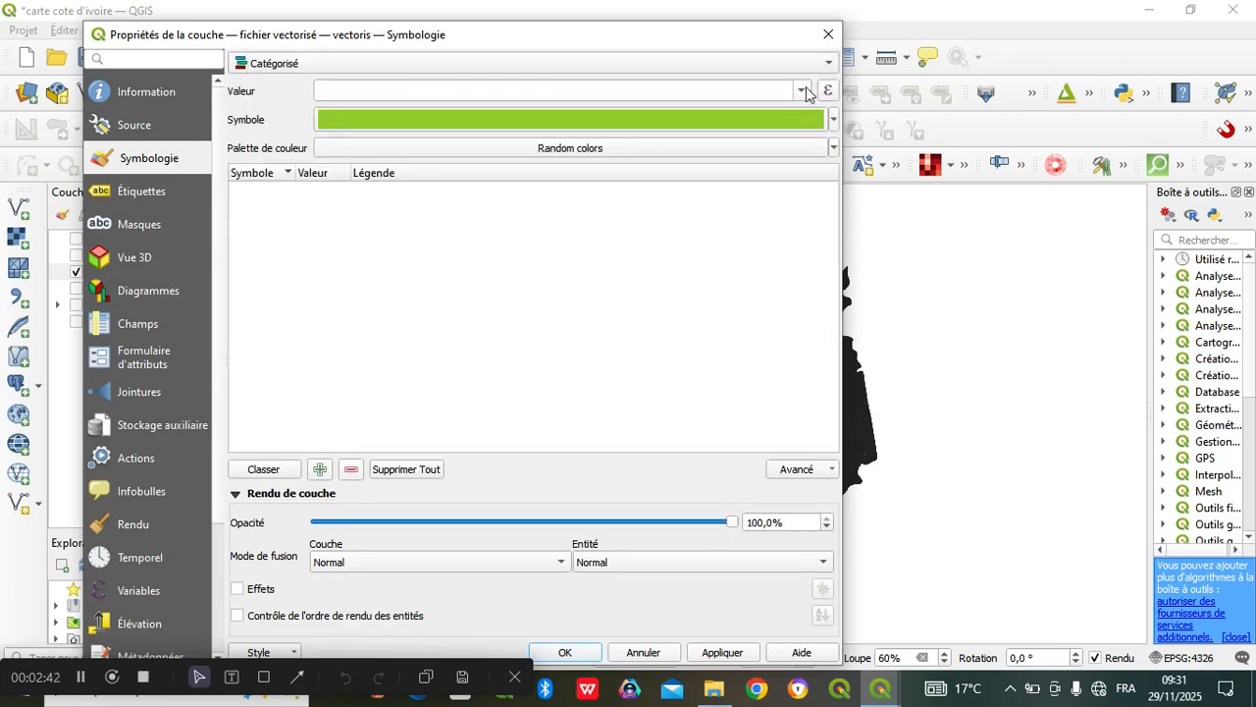
left_click(803, 89)
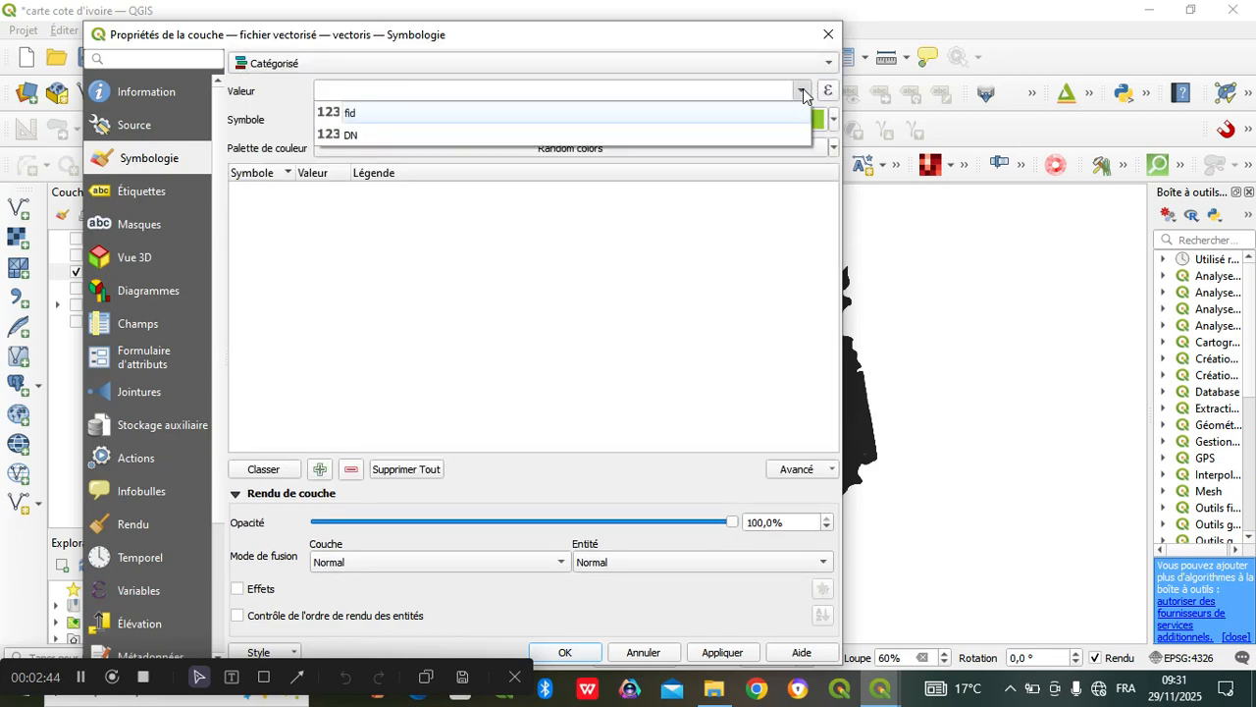
left_click(765, 135)
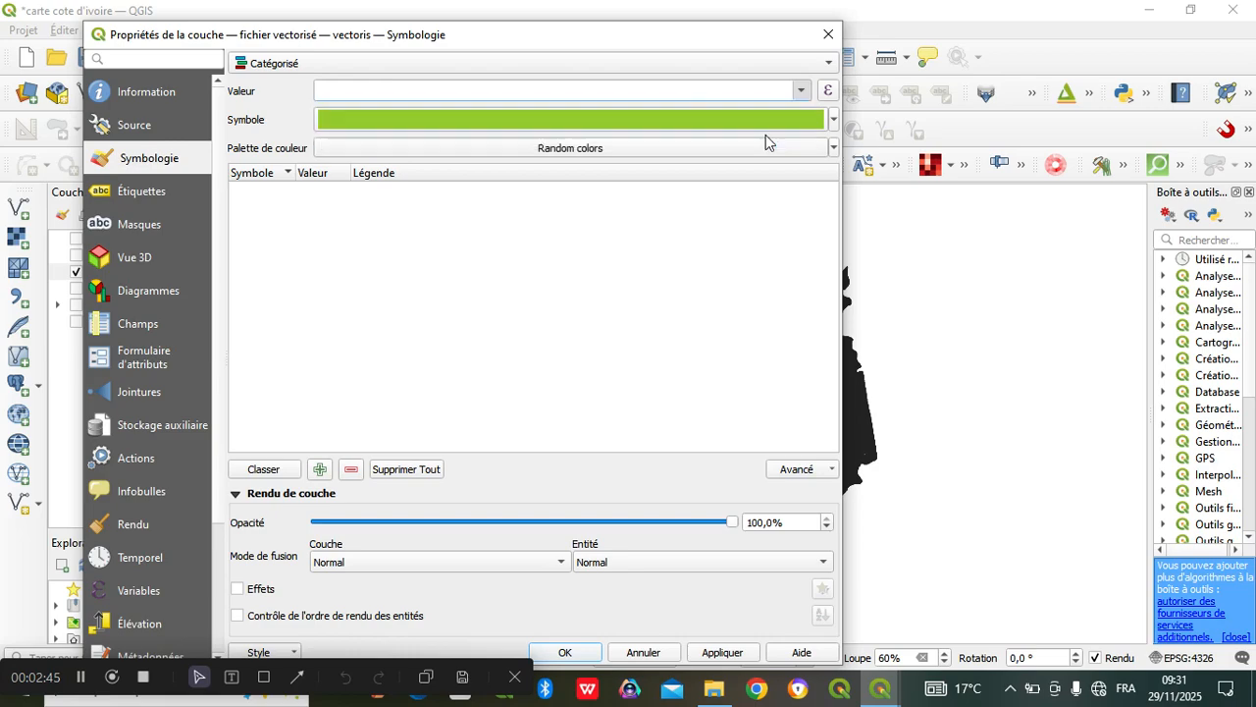
left_click(263, 471)
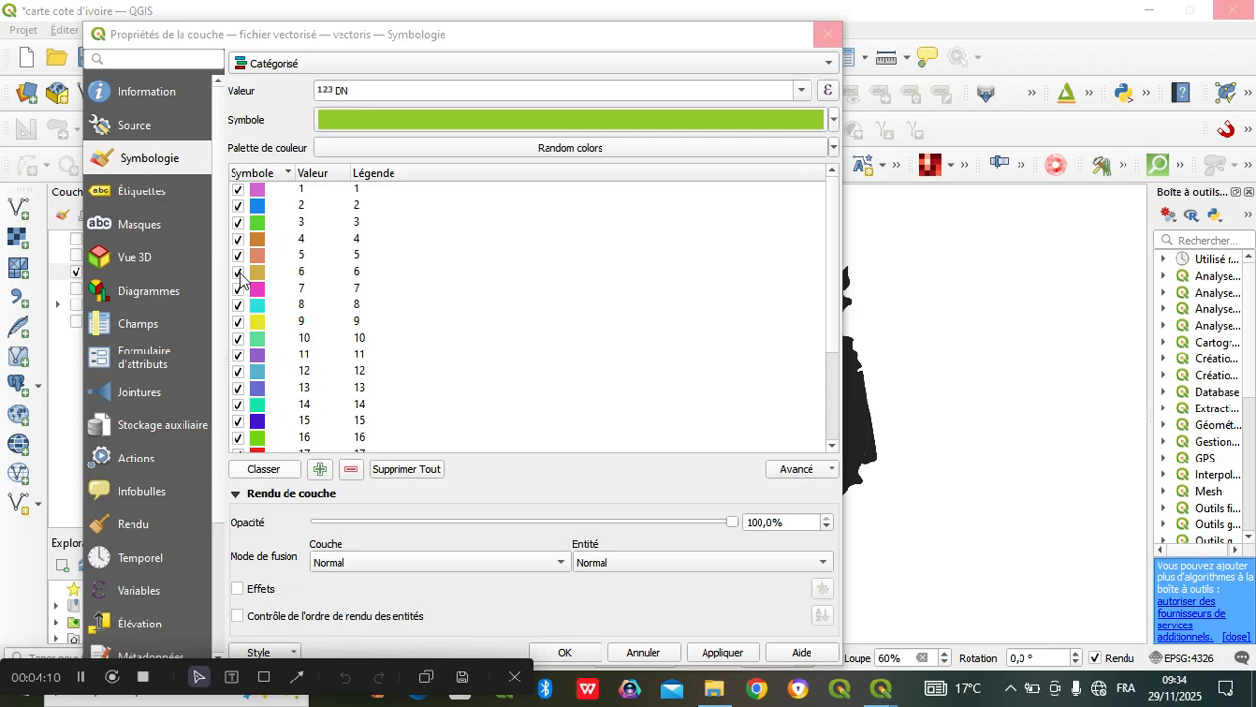
- Turn off the display of DN classes 6, 7, 14, 17 and 18 in the categorized symbology
left_click(236, 274)
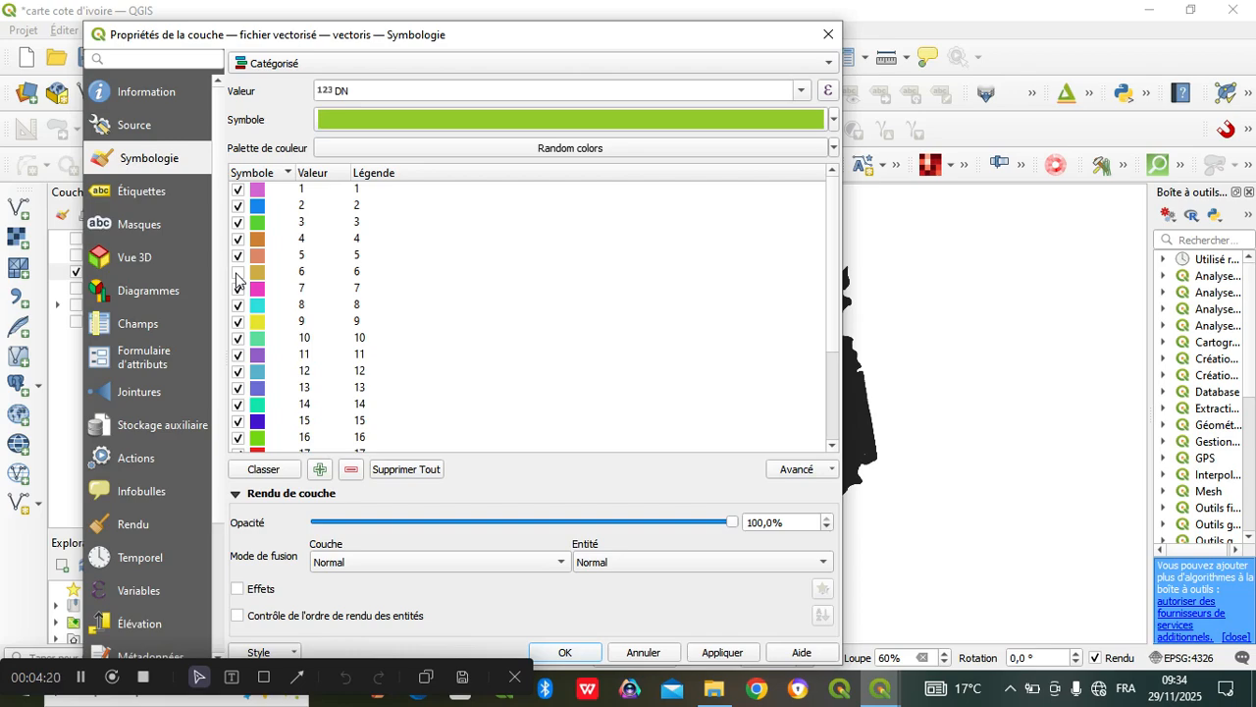
left_click(239, 289)
left_click(239, 403)
left_click(833, 446)
left_click(832, 446)
left_click(832, 446)
left_click(832, 448)
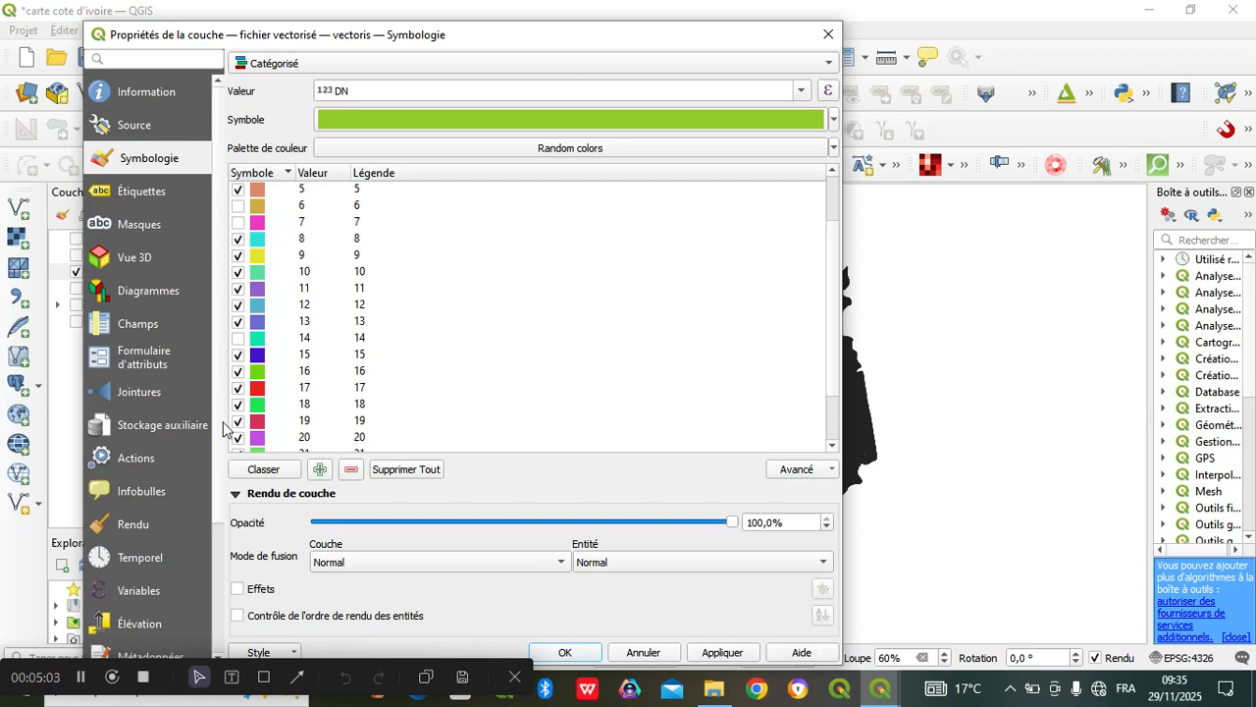
left_click(81, 684)
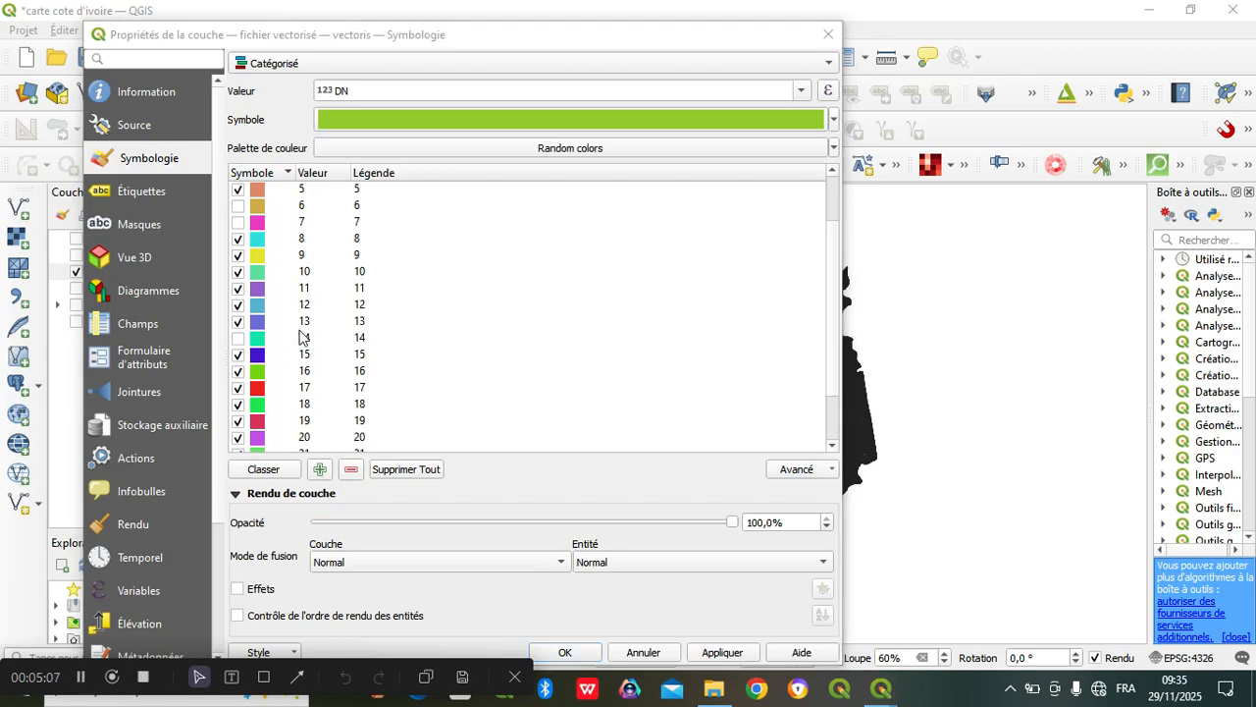
left_click(239, 388)
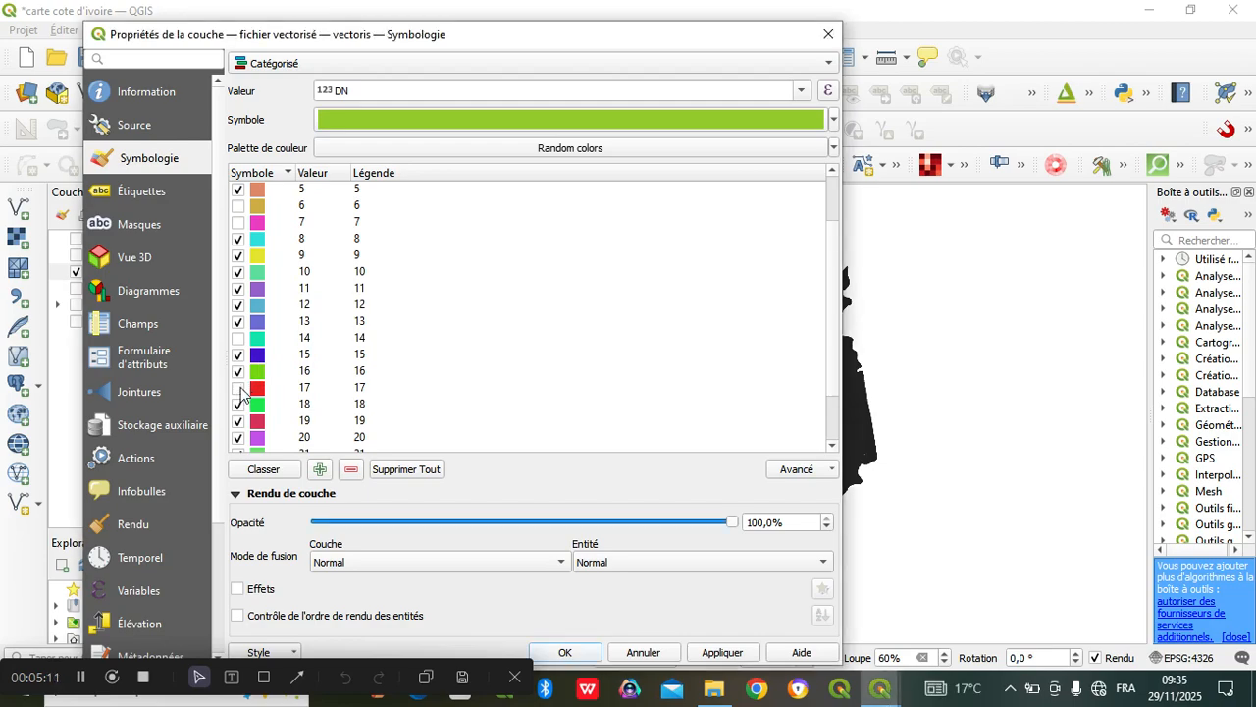
left_click(239, 404)
- Turn off DN classes 21, 22, 23 and the all-other-values class, and apply the categorized symbology to the layer
left_click(832, 446)
double_click(832, 446)
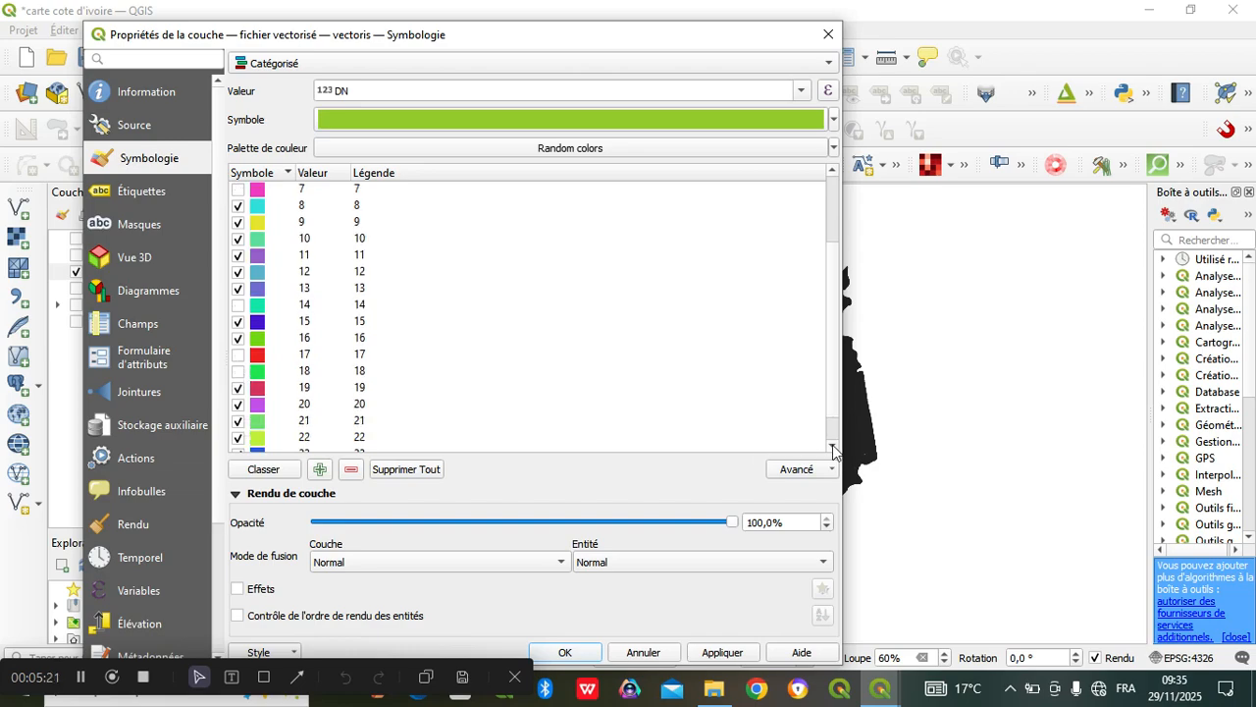
left_click(832, 447)
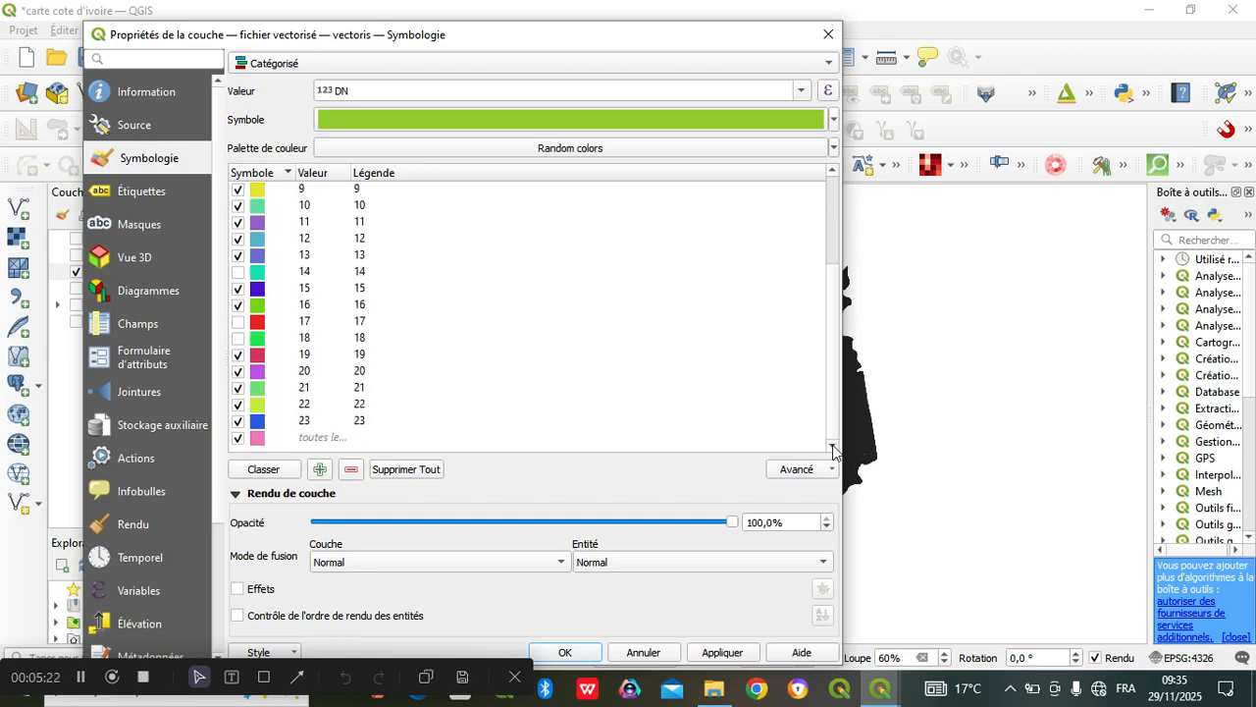
left_click(238, 375)
left_click(238, 370)
left_click(240, 387)
left_click(239, 404)
left_click(240, 421)
left_click(238, 438)
left_click(739, 654)
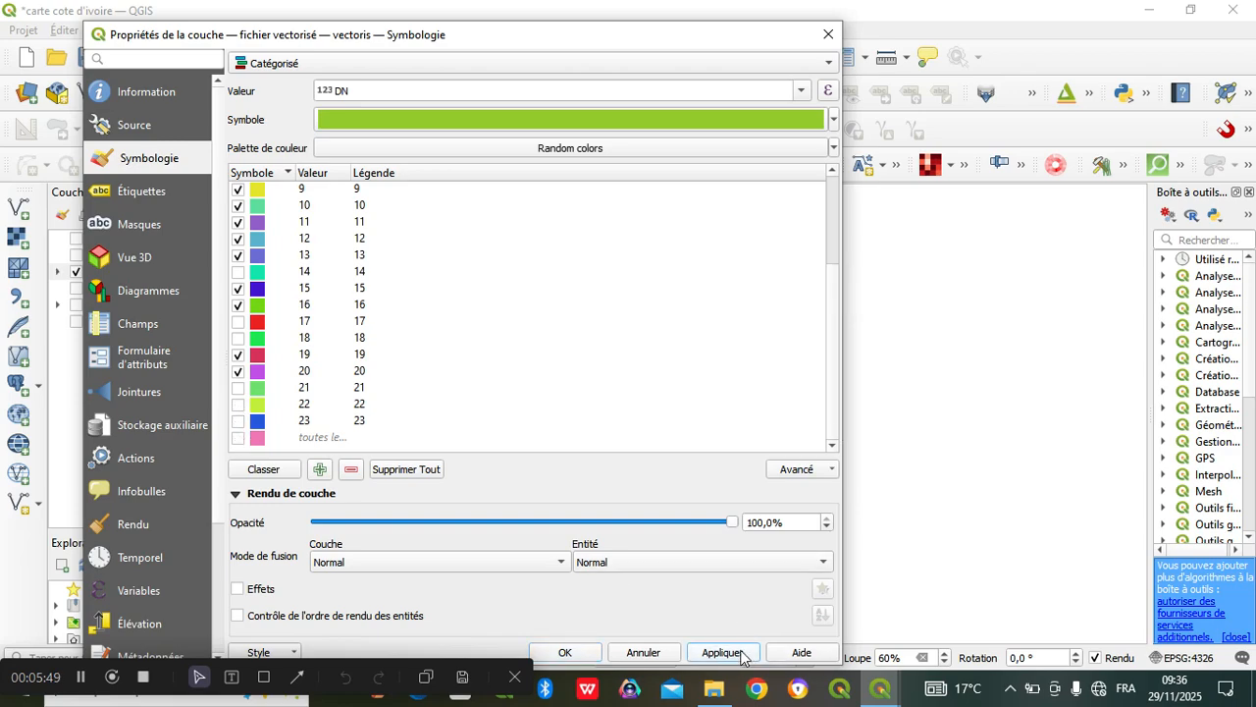
left_click(585, 651)
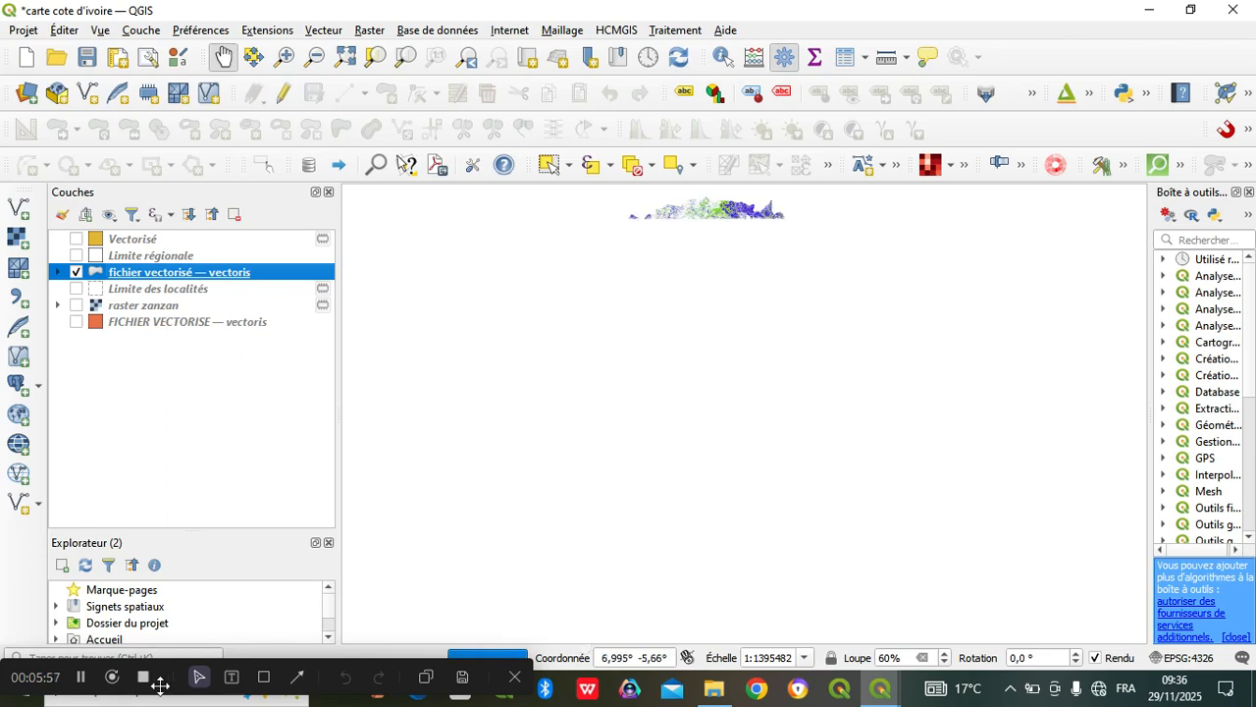
left_click(81, 677)
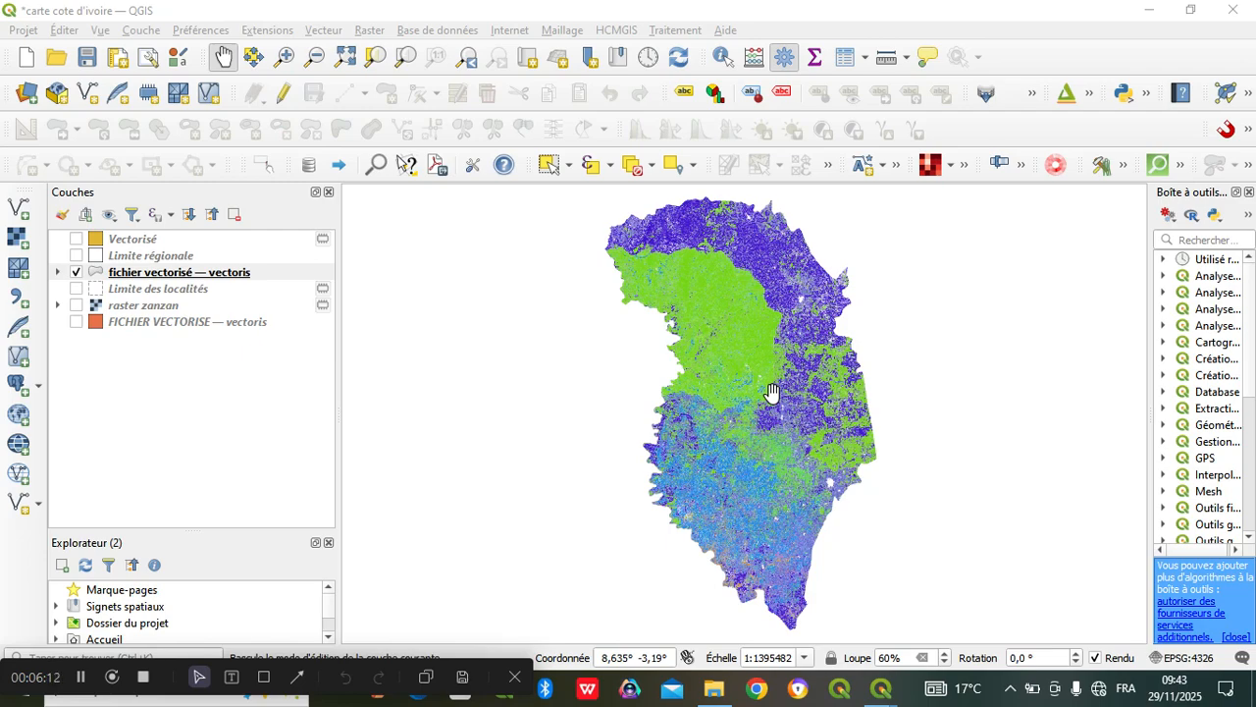
- In the fichier vectorisé — vectoris layer's symbology, set the fill color of DN class 1 to dark green #248f04
right_click(111, 279)
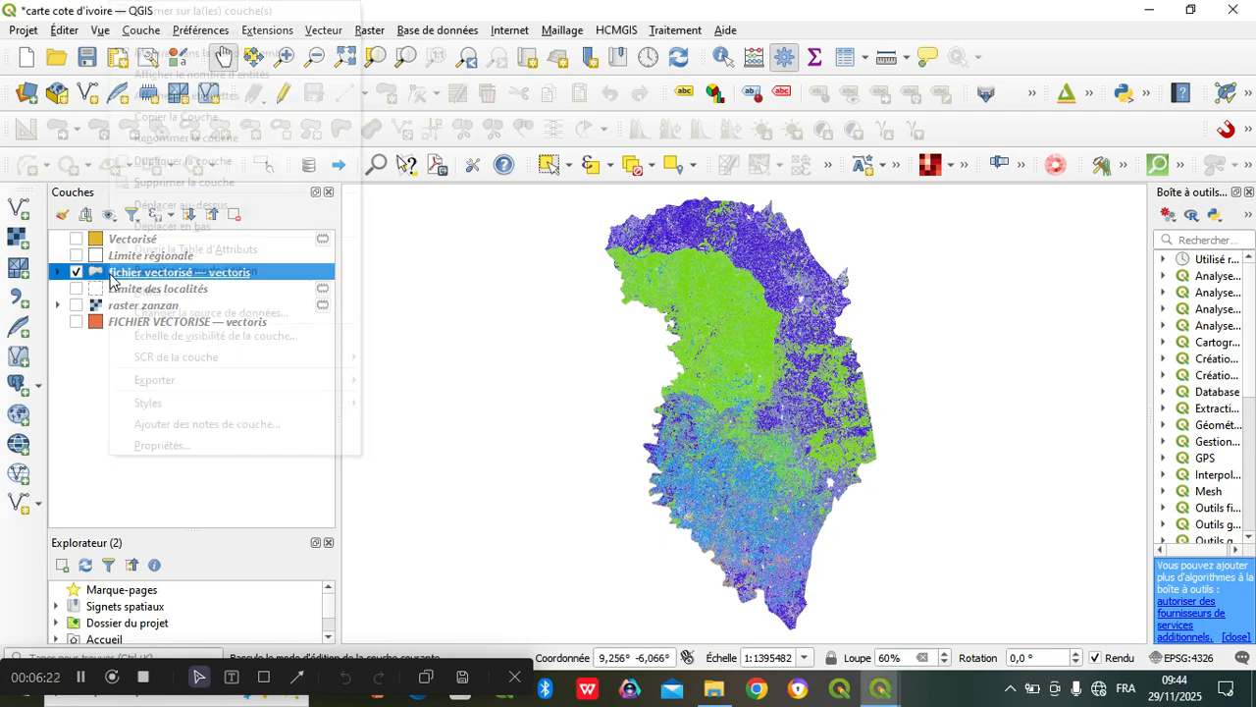
left_click(183, 447)
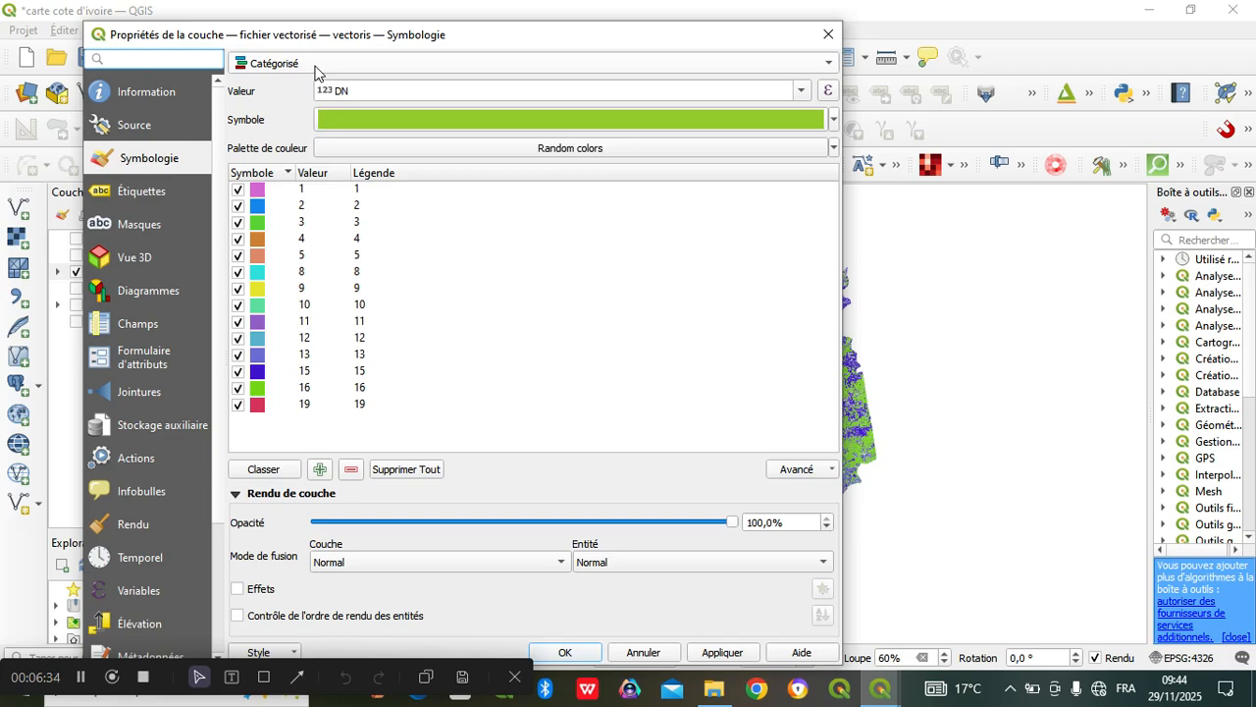
double_click(261, 193)
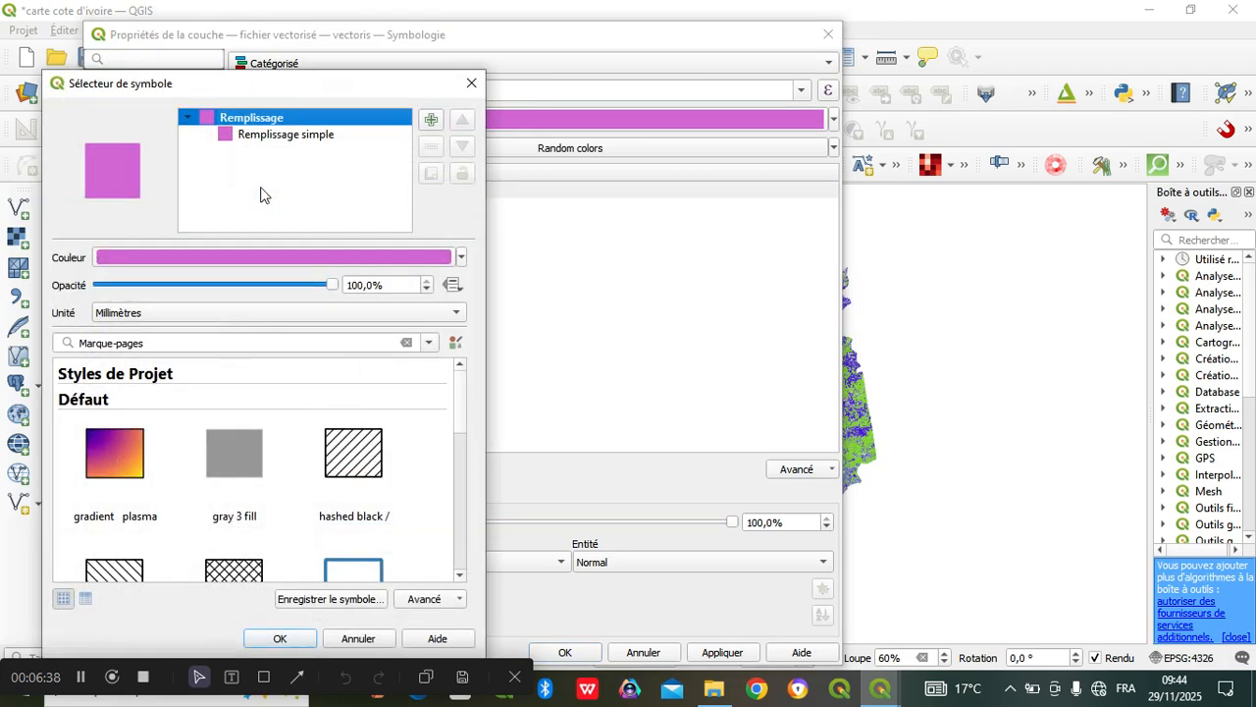
left_click(294, 135)
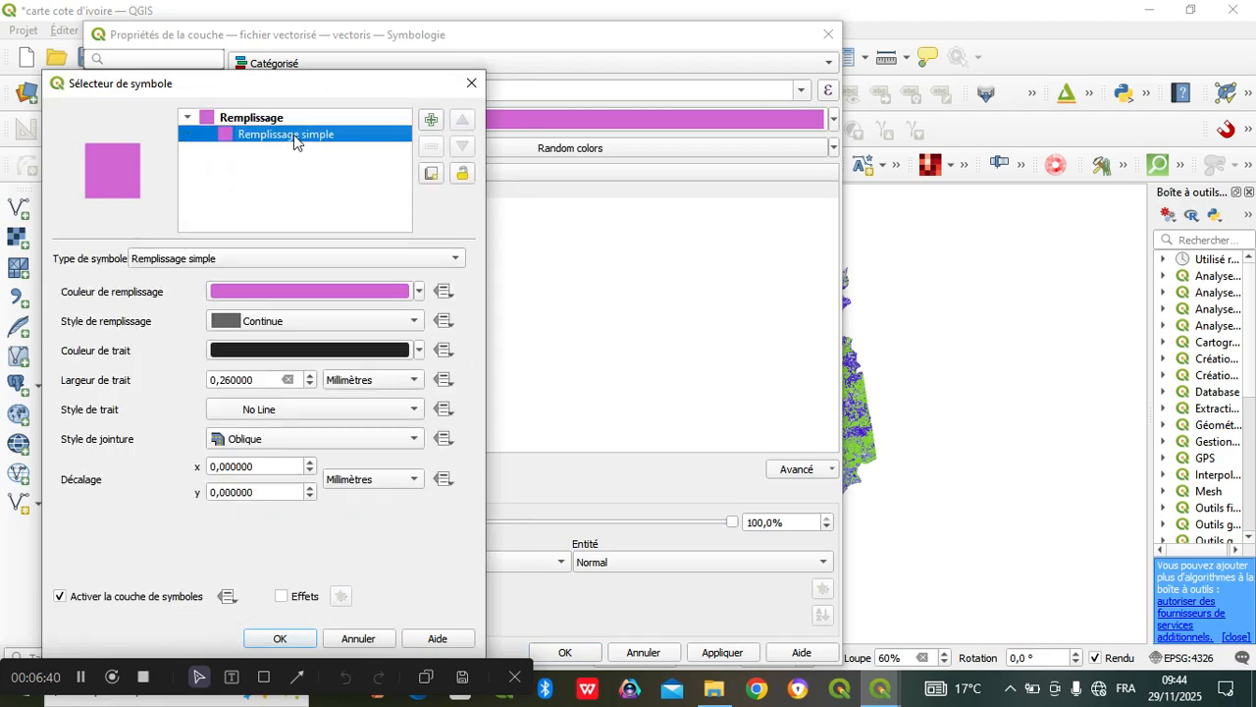
left_click(417, 293)
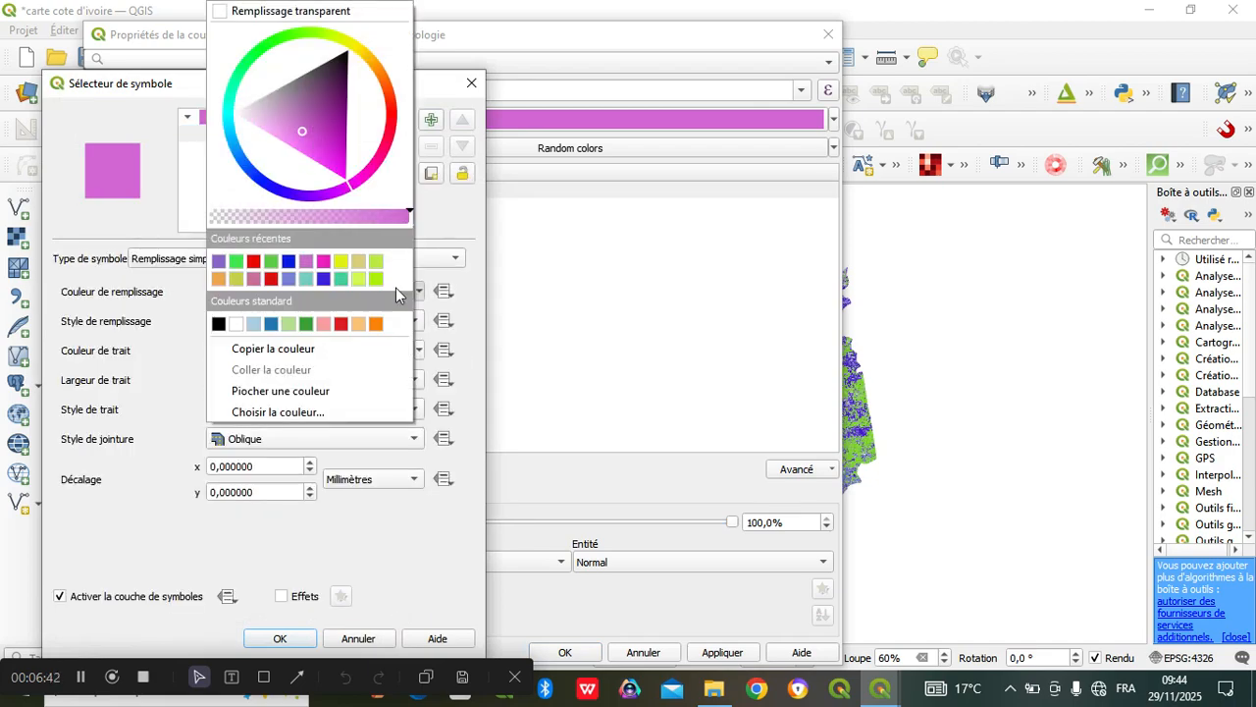
left_click(420, 296)
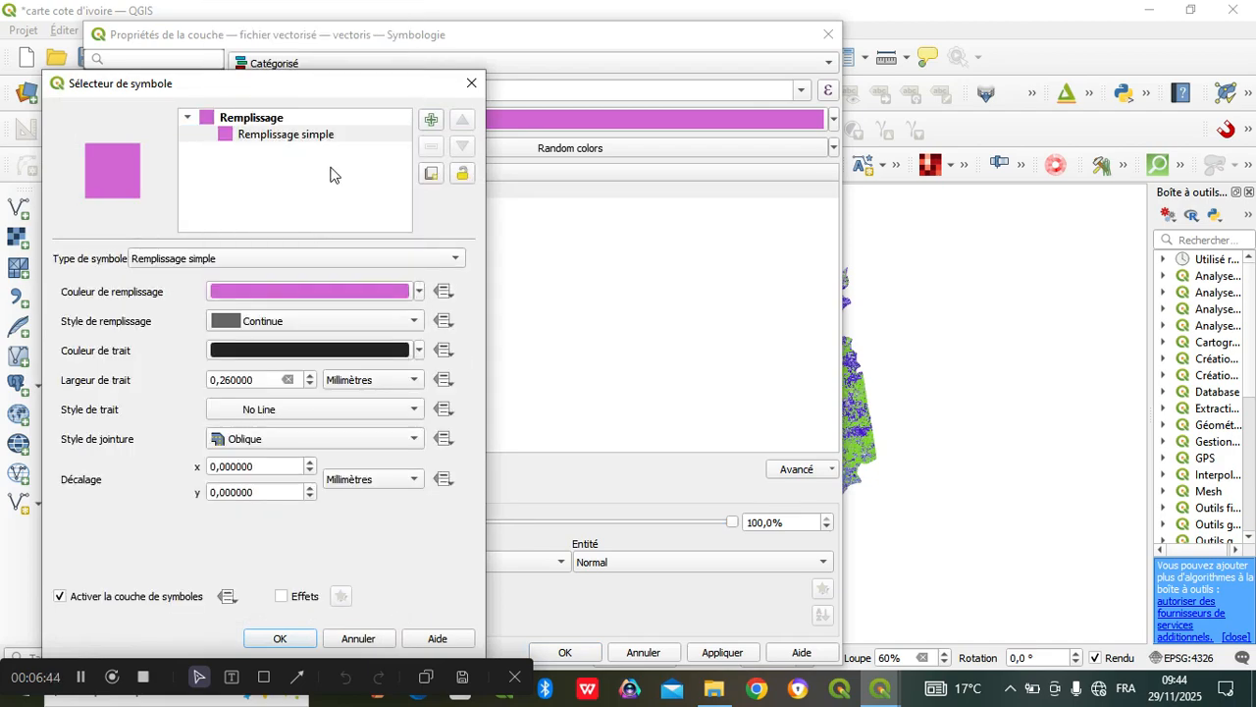
left_click(275, 119)
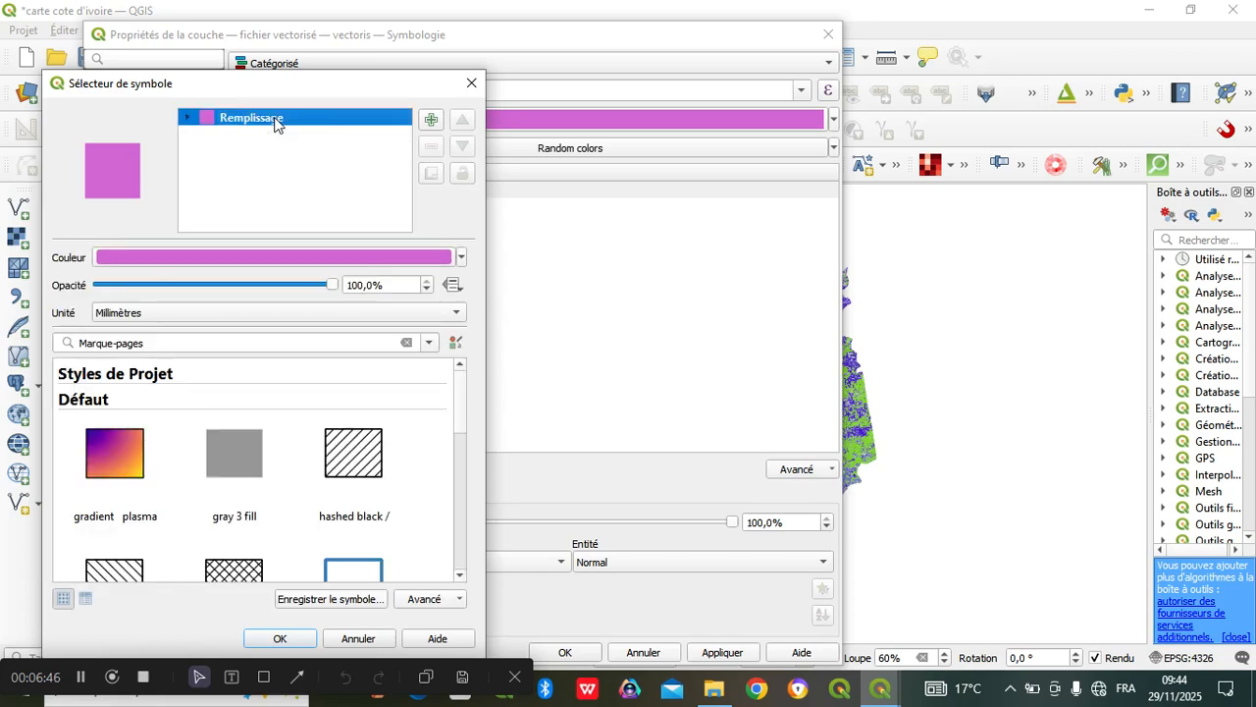
left_click(331, 259)
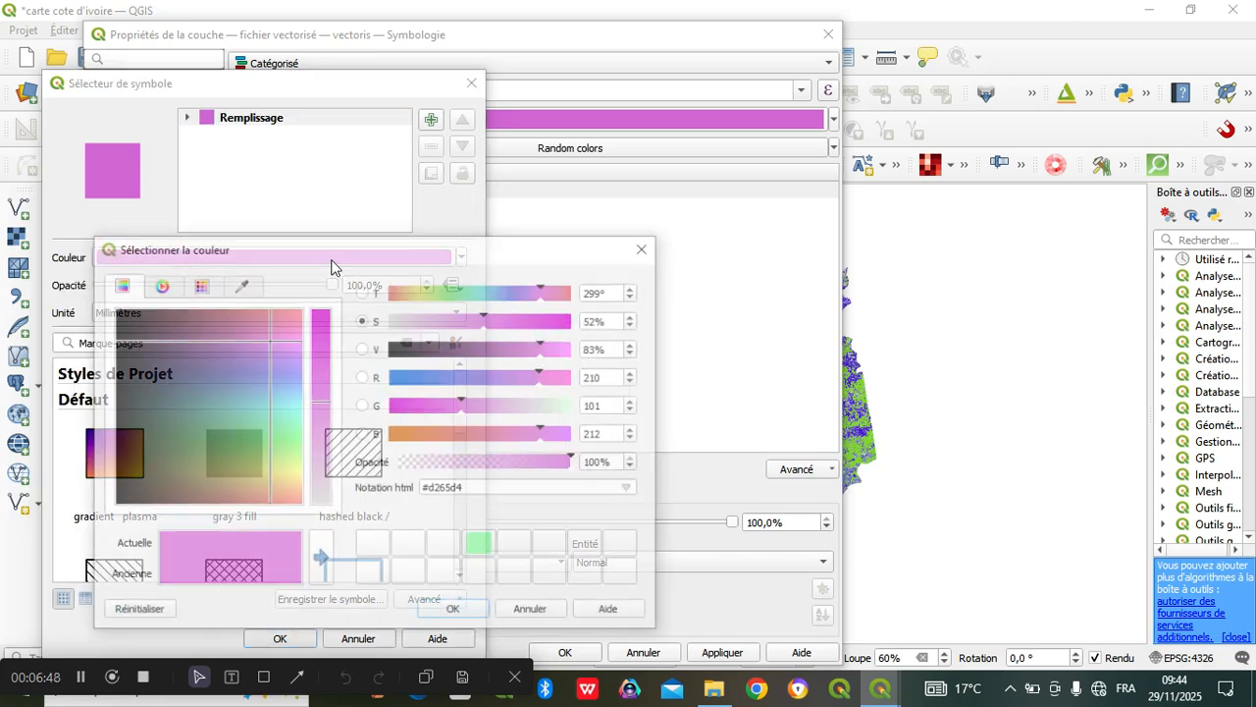
left_click(277, 447)
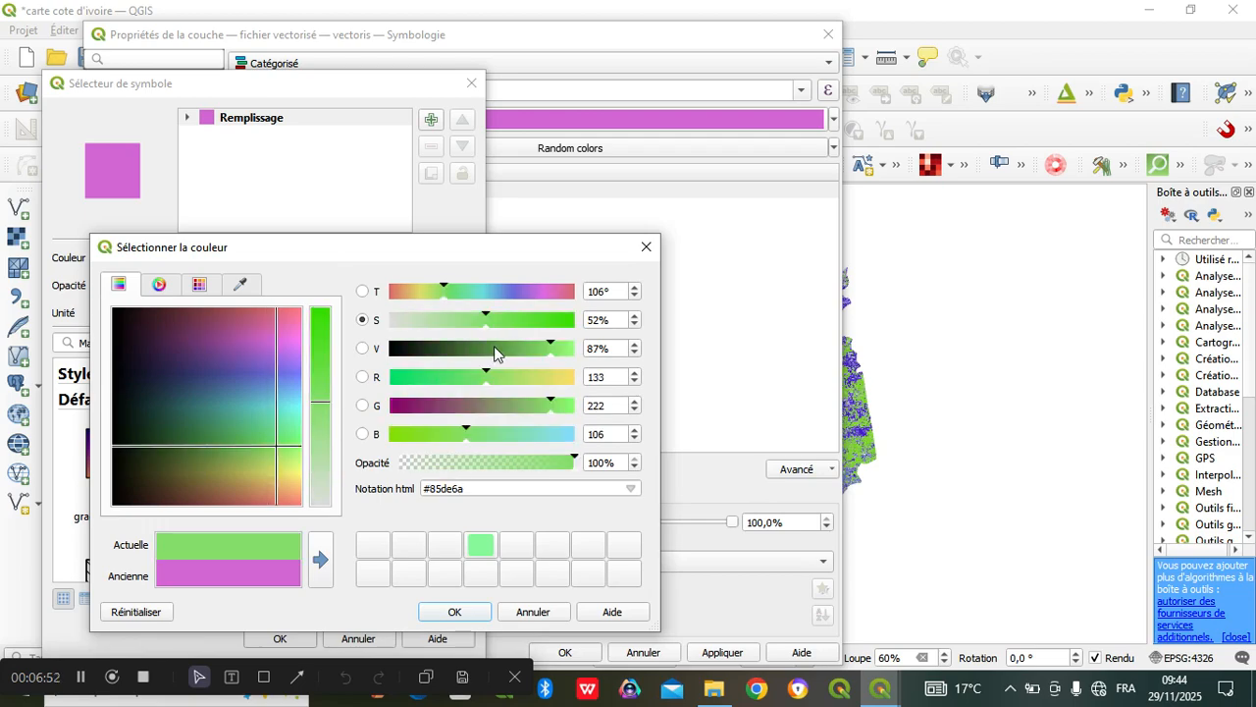
left_click(494, 349)
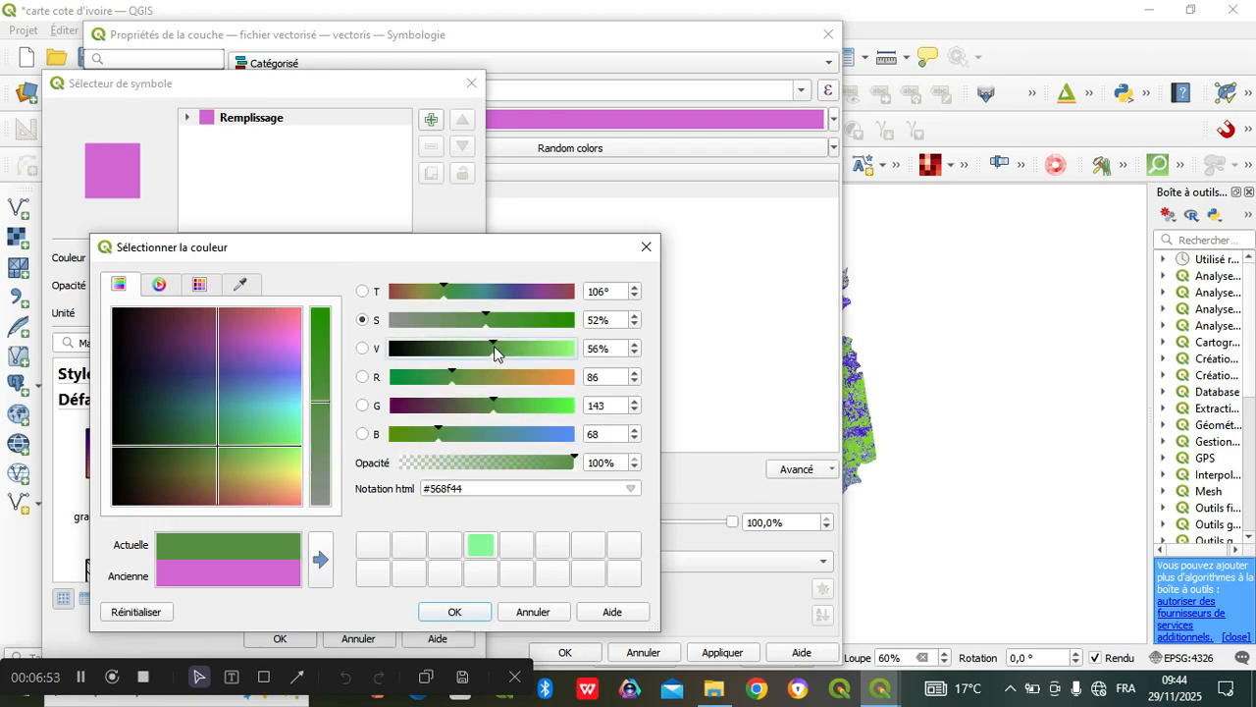
left_click(573, 321)
left_click(320, 560)
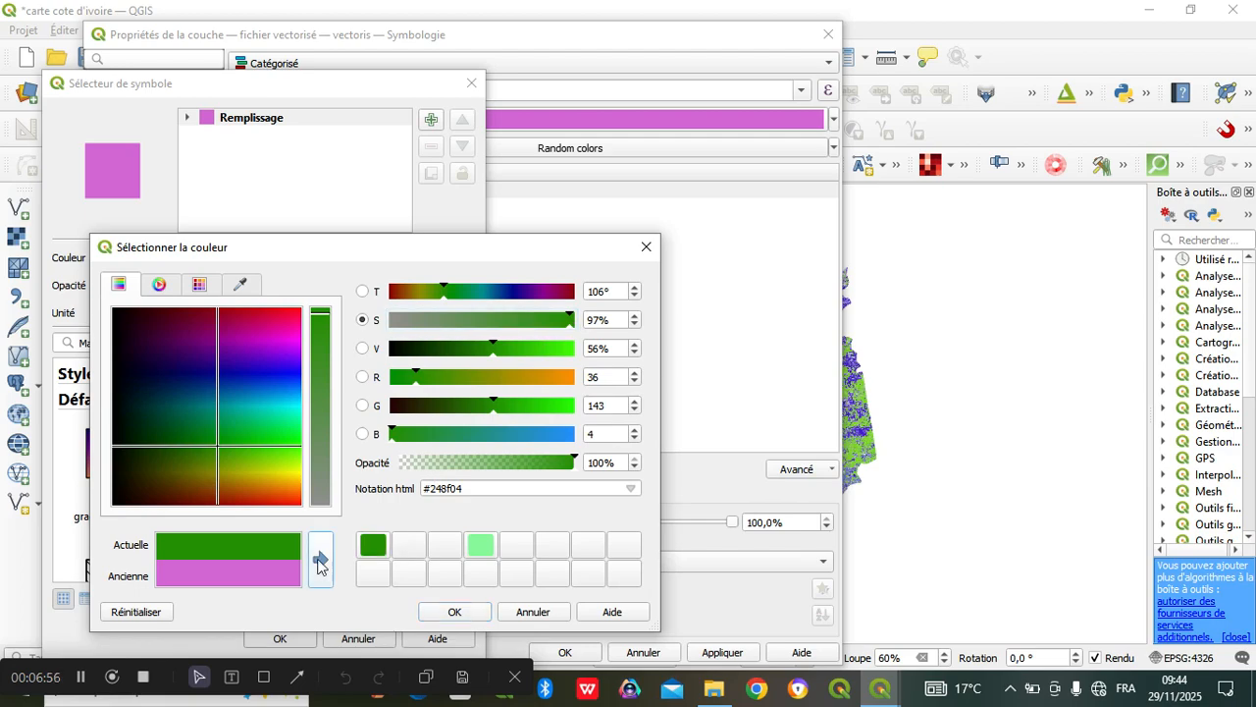
left_click(455, 612)
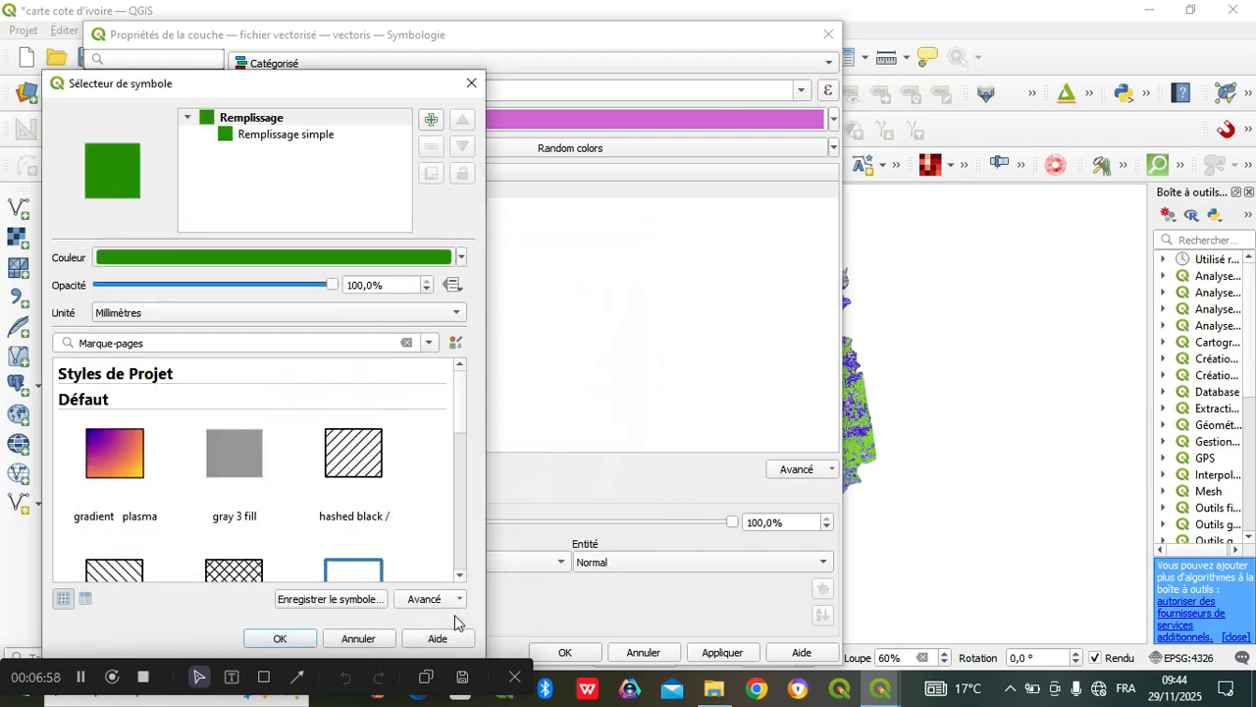
left_click(280, 638)
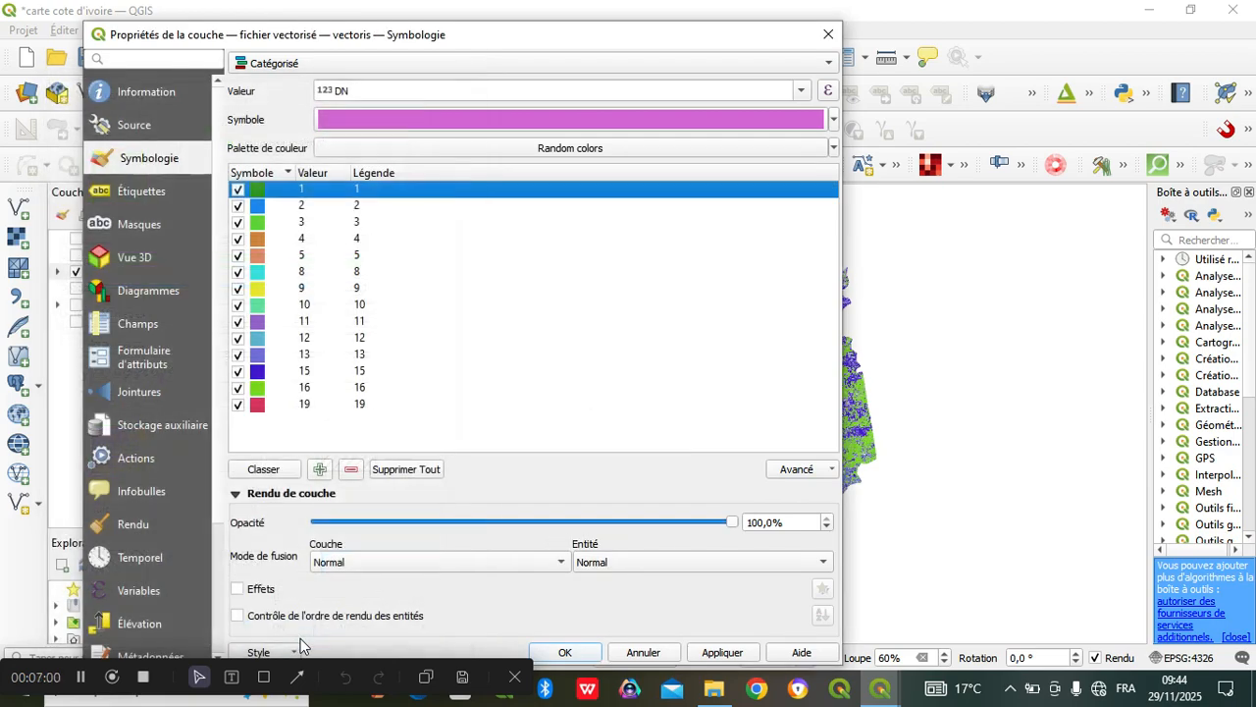
- Set the fill color of DN class 2 to bright green #65f419
double_click(259, 206)
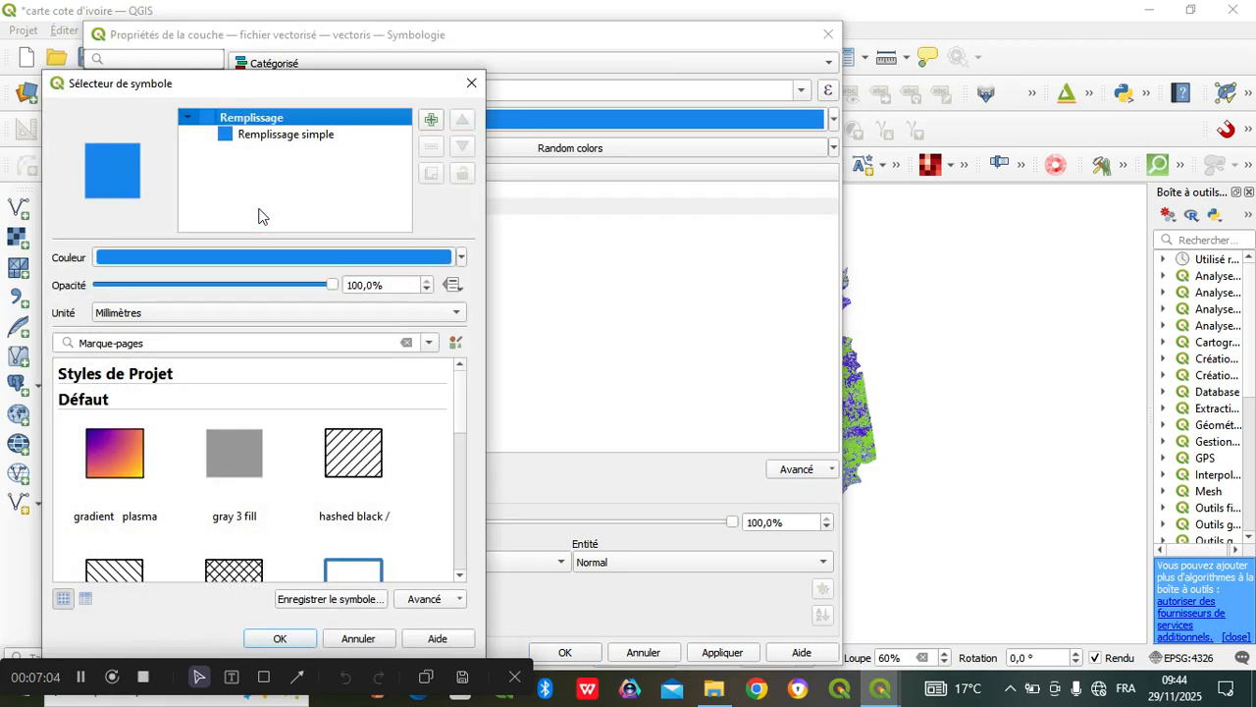
double_click(294, 119)
left_click(318, 259)
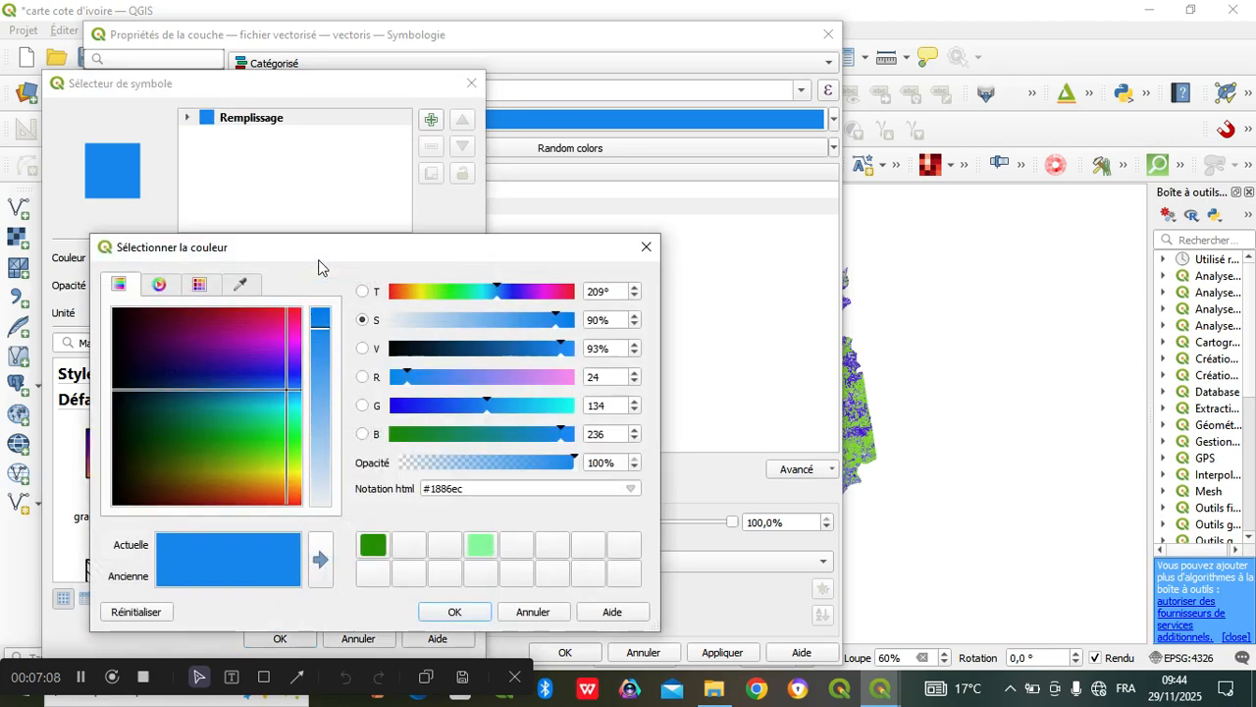
left_click(295, 450)
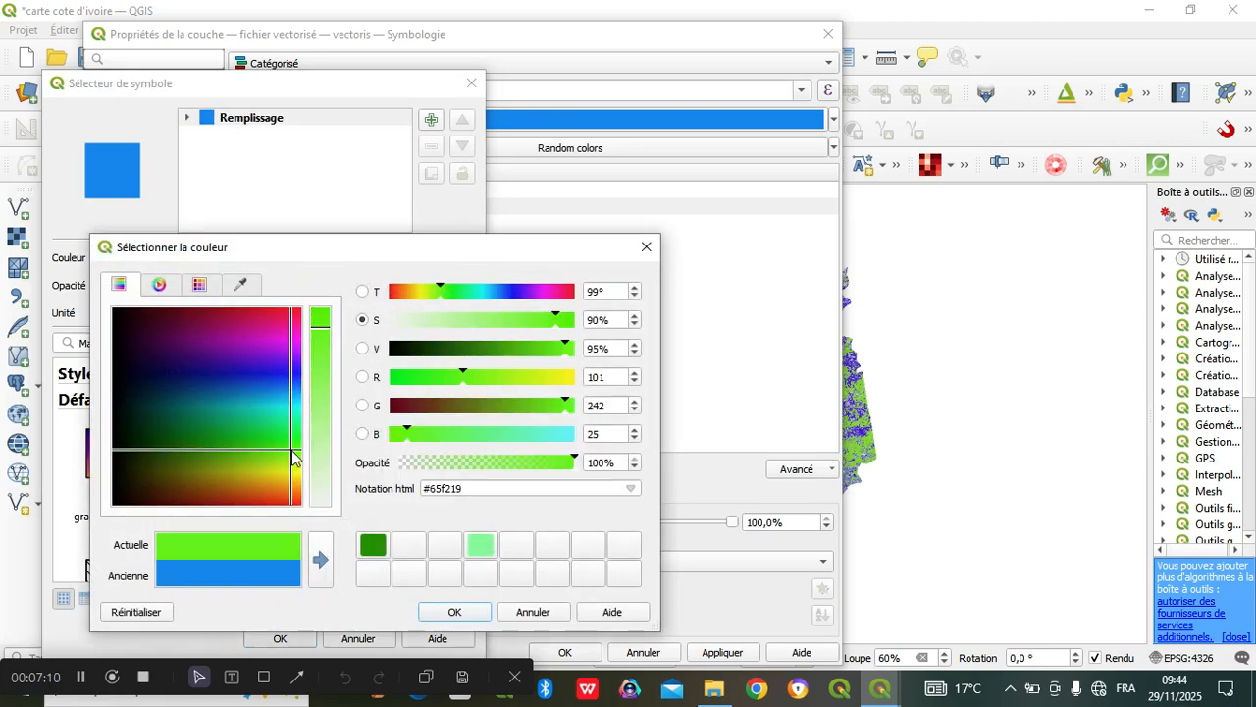
left_click(567, 349)
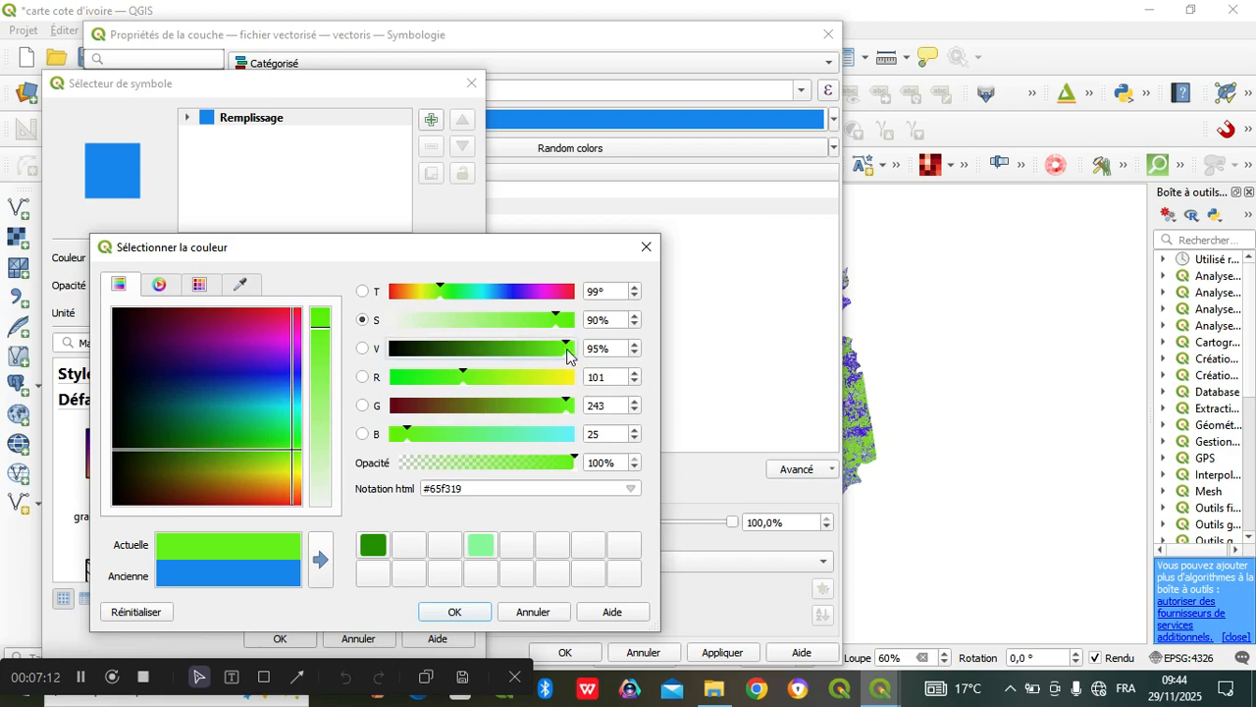
left_click(567, 405)
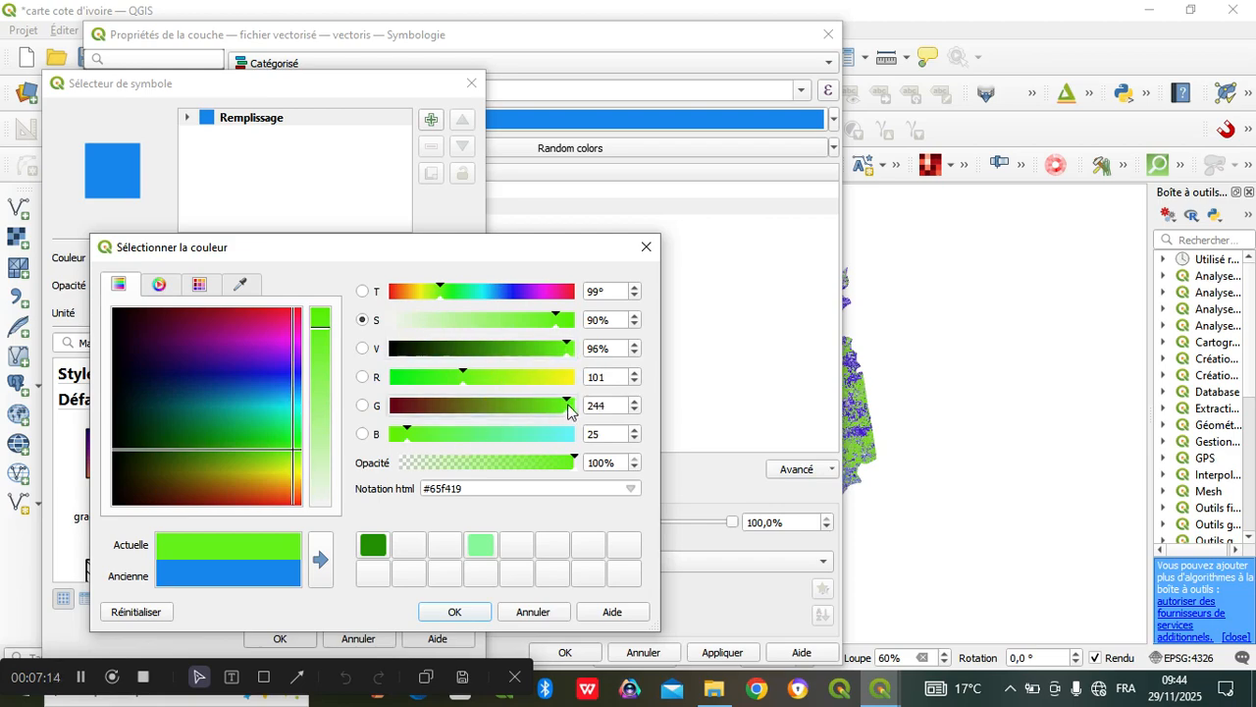
left_click(320, 559)
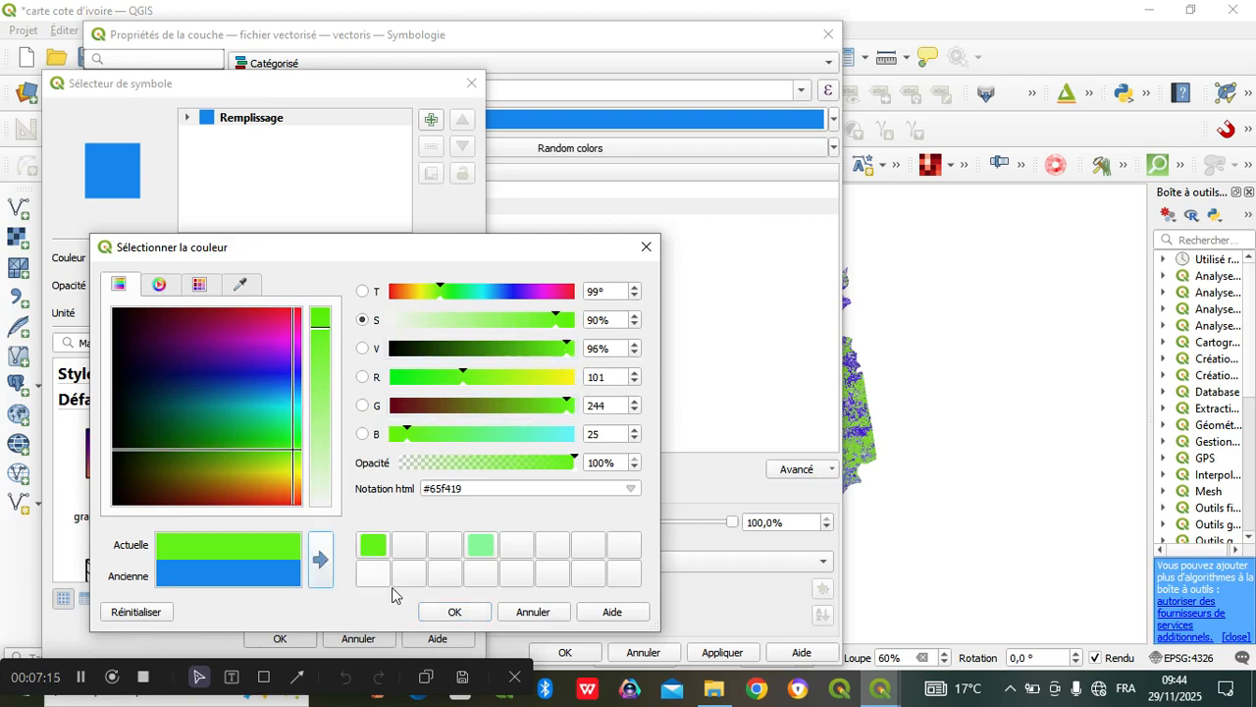
left_click(454, 613)
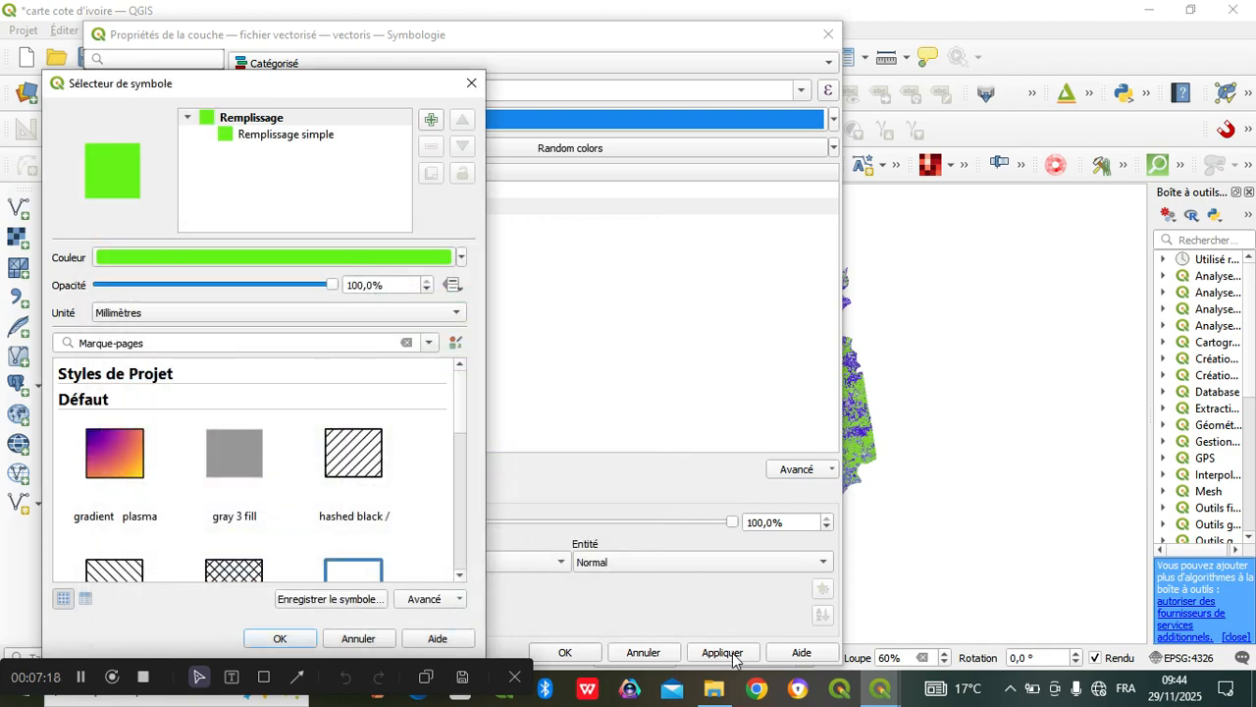
left_click(729, 656)
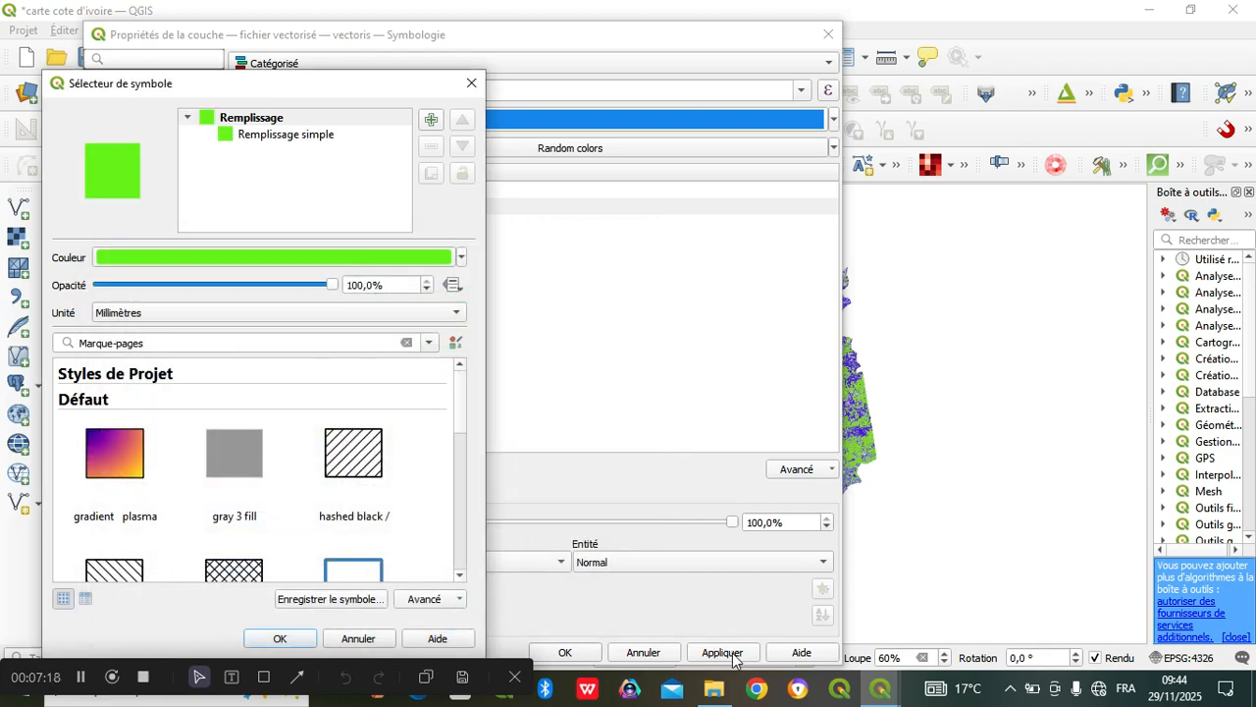
left_click(281, 639)
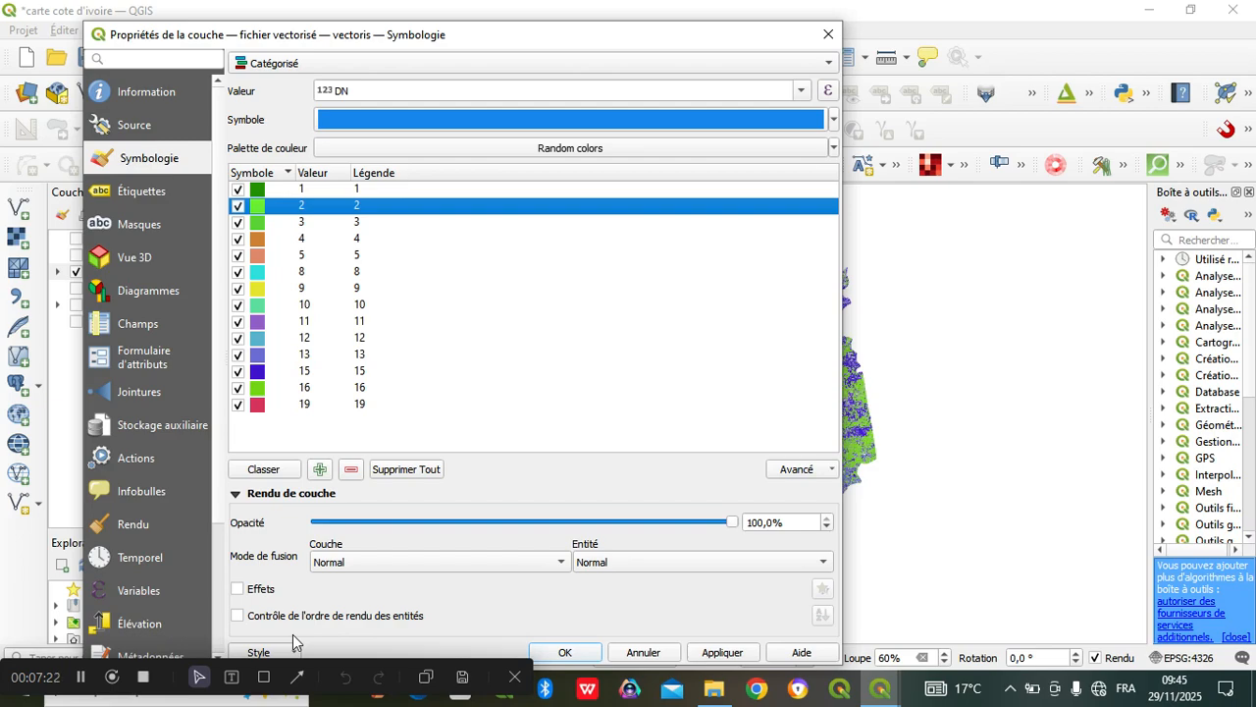
- Apply the new class colors to the layer and close its properties
left_click(84, 680)
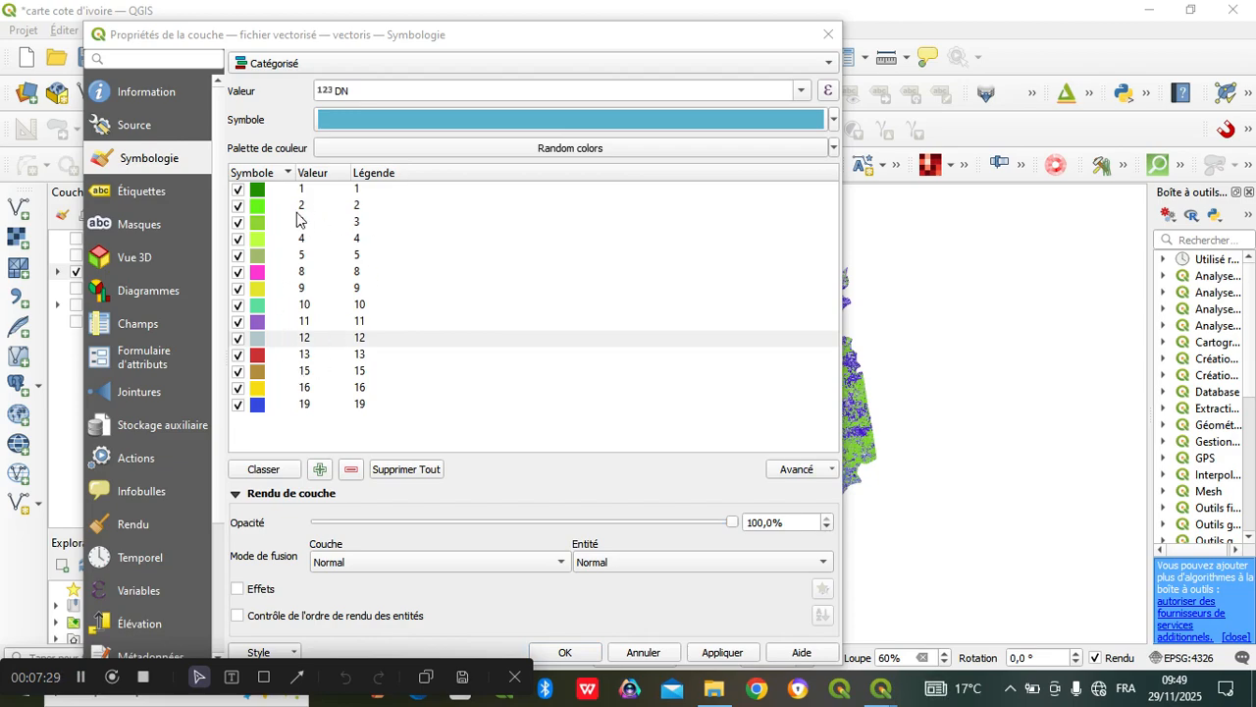
left_click(741, 658)
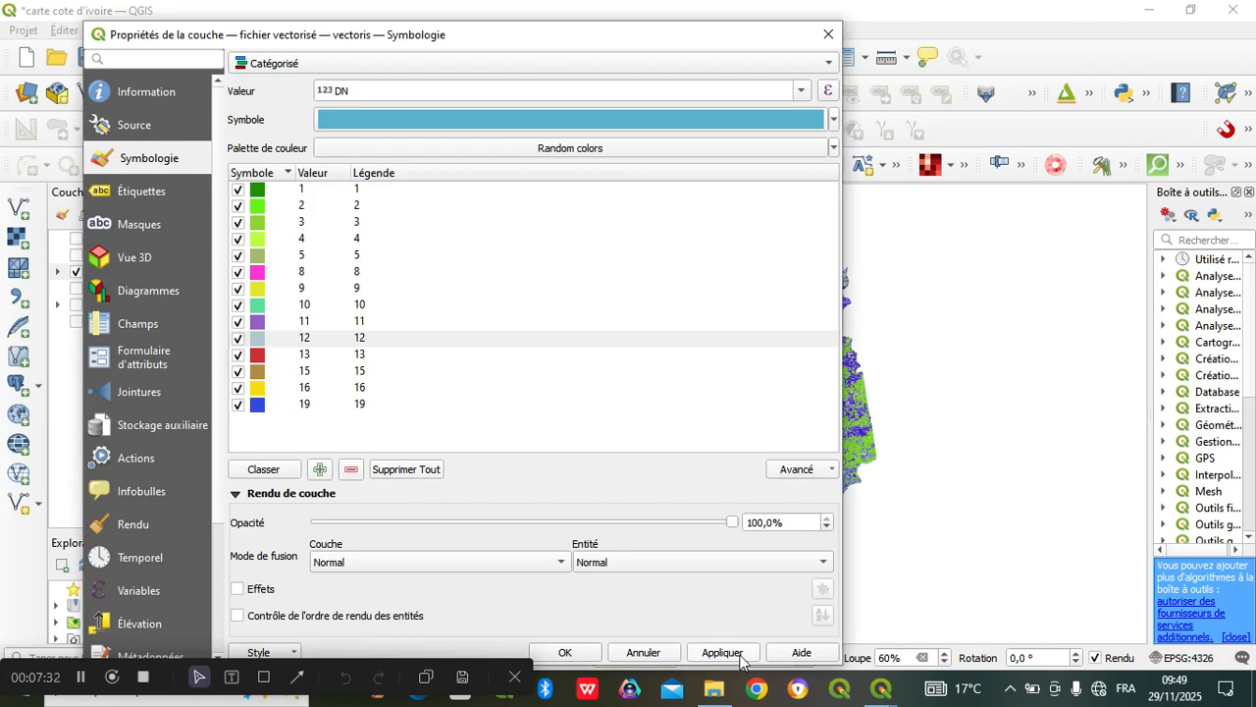
left_click(564, 652)
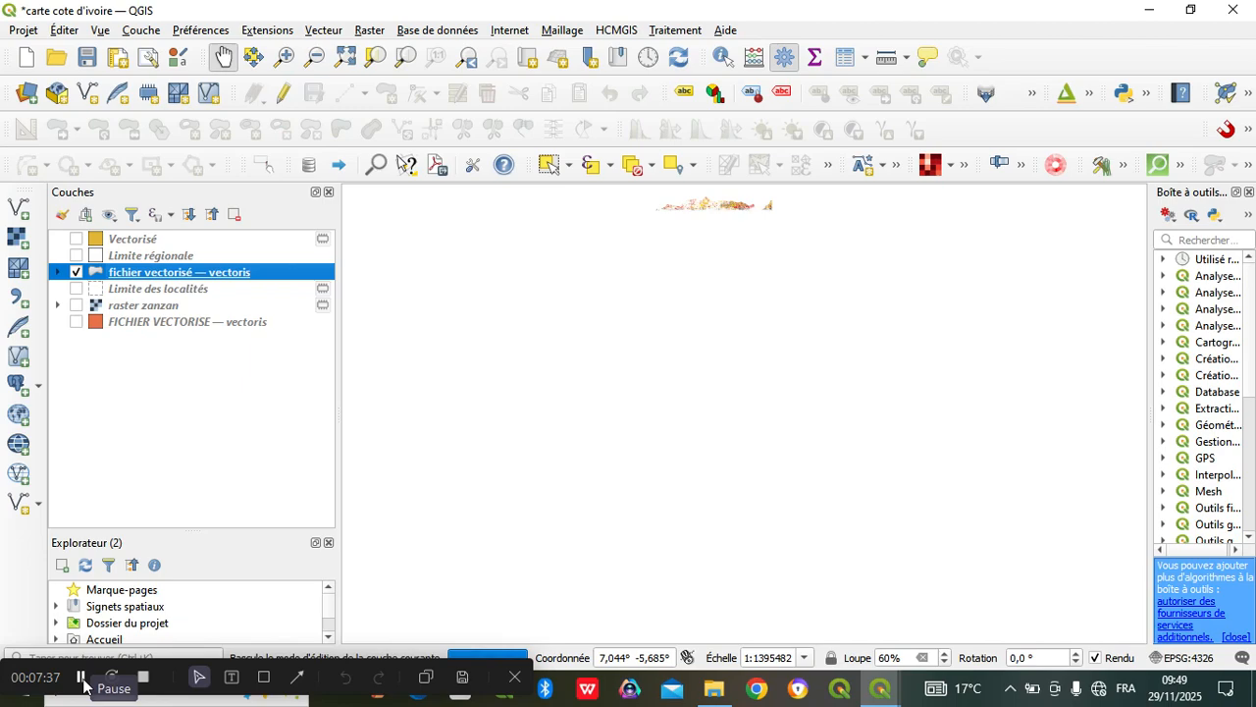
left_click(83, 678)
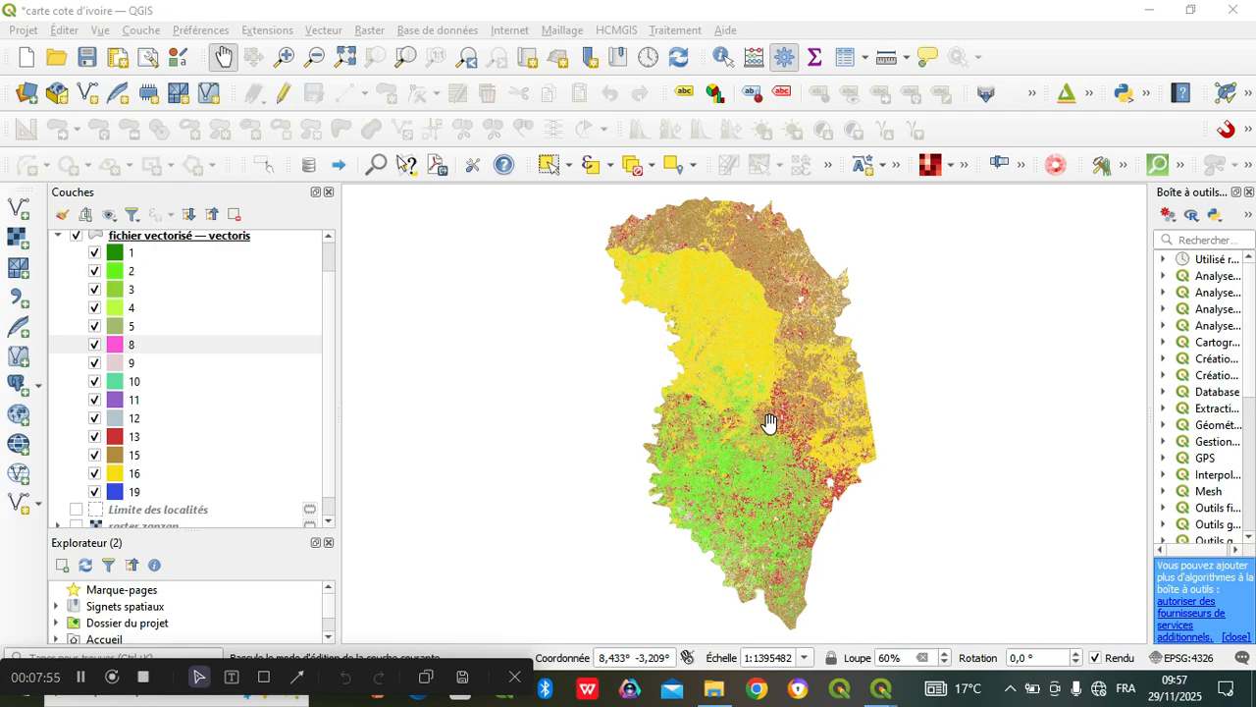
- Reopen the symbology properties of the fichier vectorisé — vectoris layer and select DN class 1
right_click(221, 237)
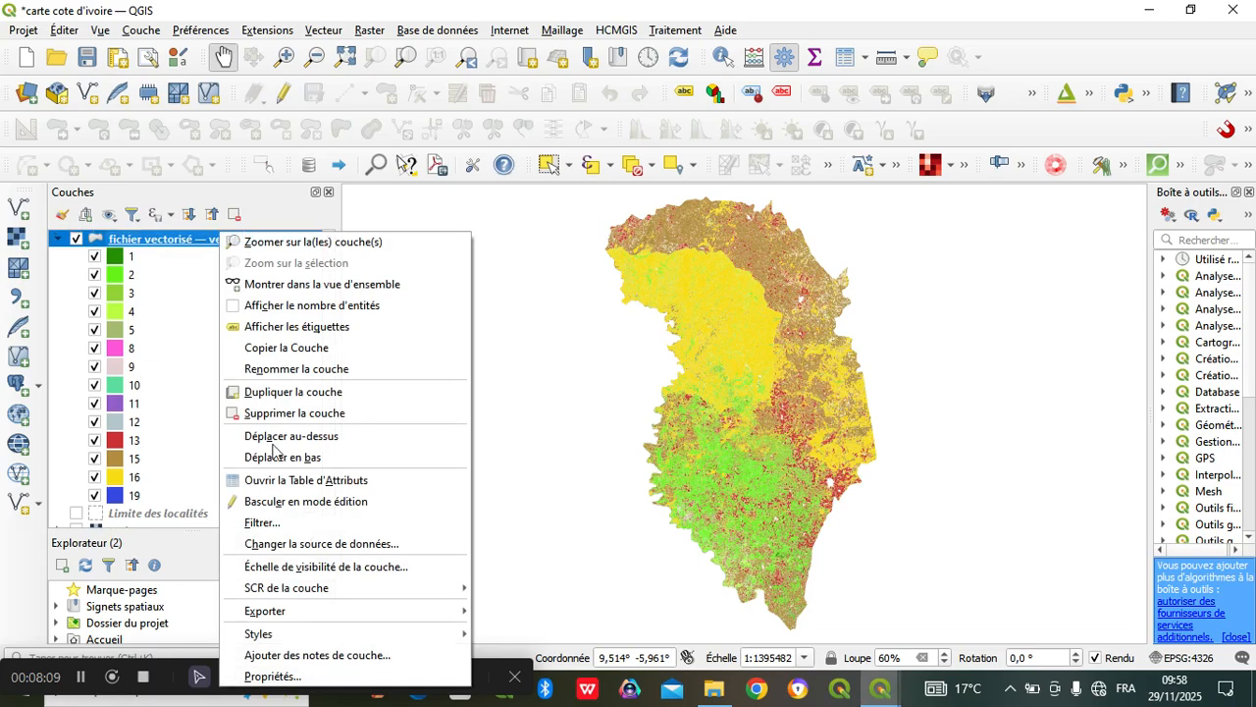
mouse_move(311, 614)
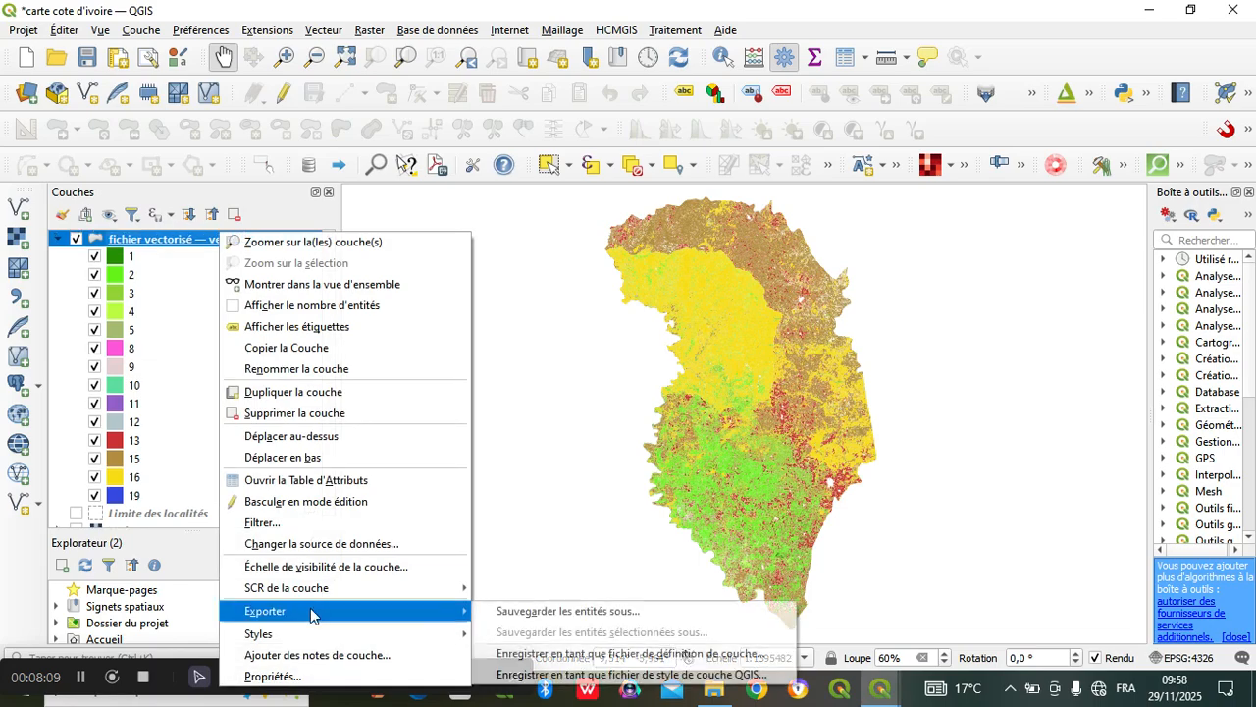
left_click(316, 677)
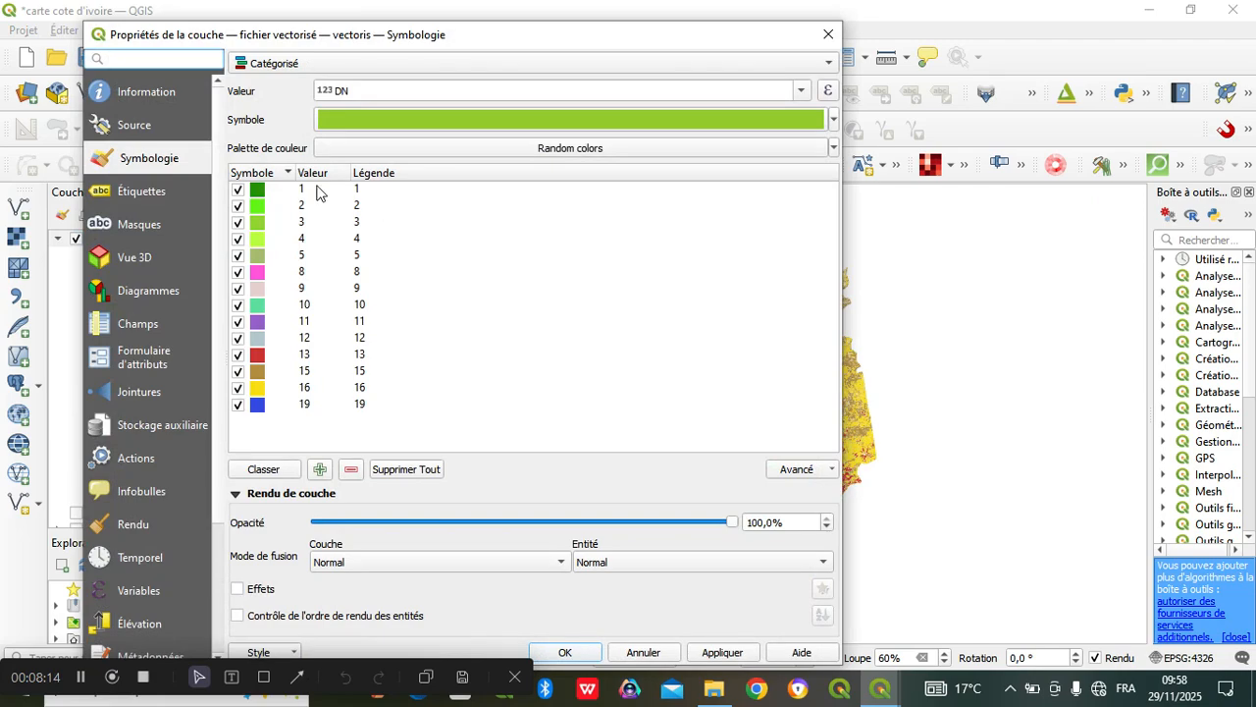
left_click(317, 191)
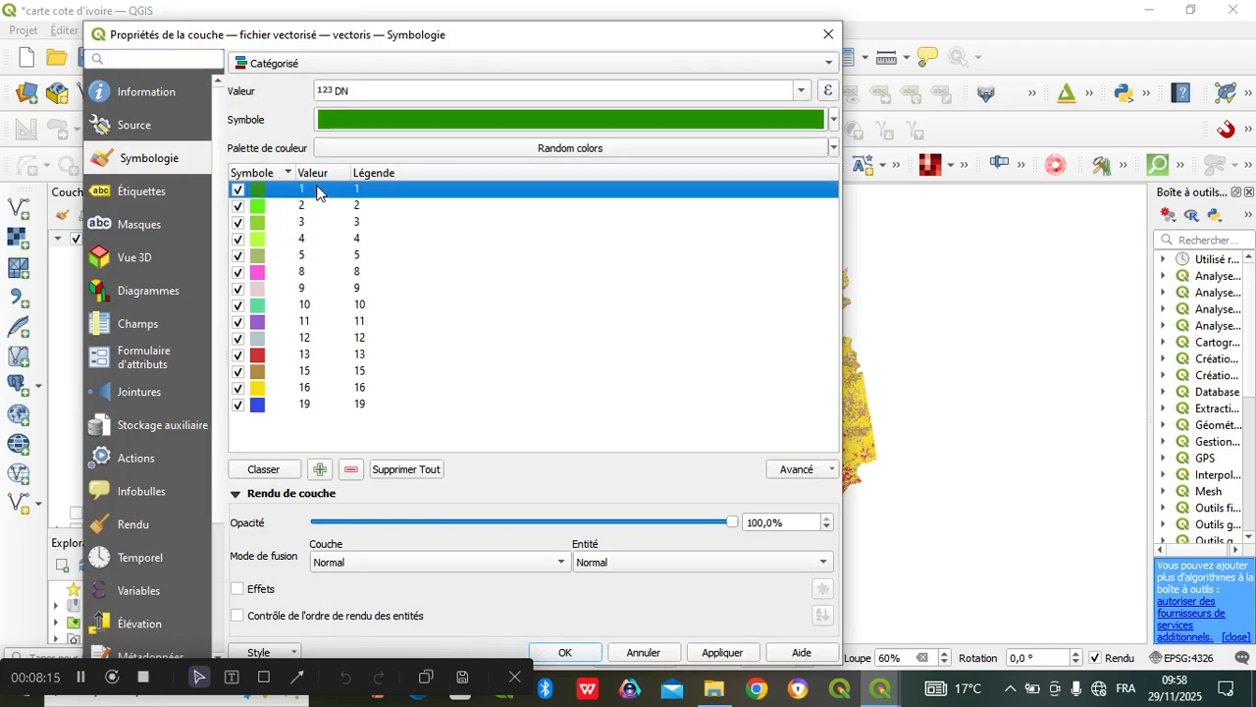
right_click(317, 190)
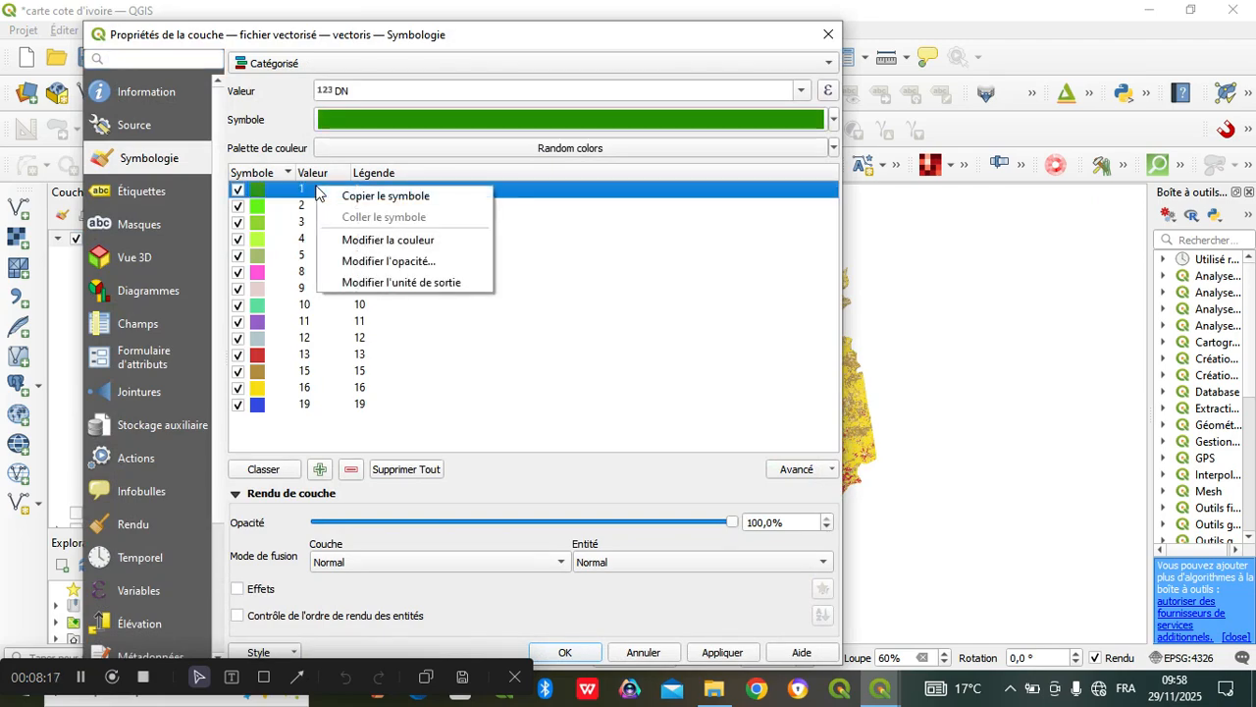
key("Escape")
- Try to replace the value of the dark green DN class 1 with the name "Foret dense"
double_click(303, 190)
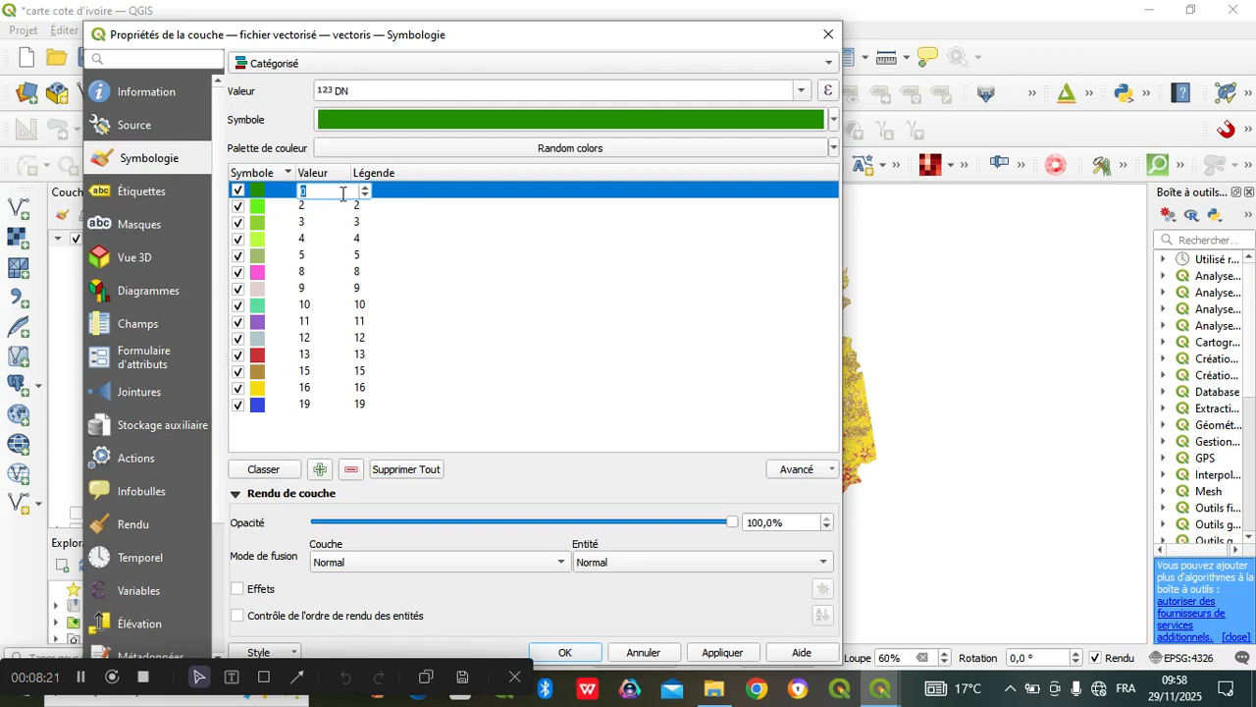
type("foret dense")
key("Return")
left_click(342, 192)
type("Foret dense")
- Set the legend label of the dark green first class to "Foret dense"
double_click(343, 207)
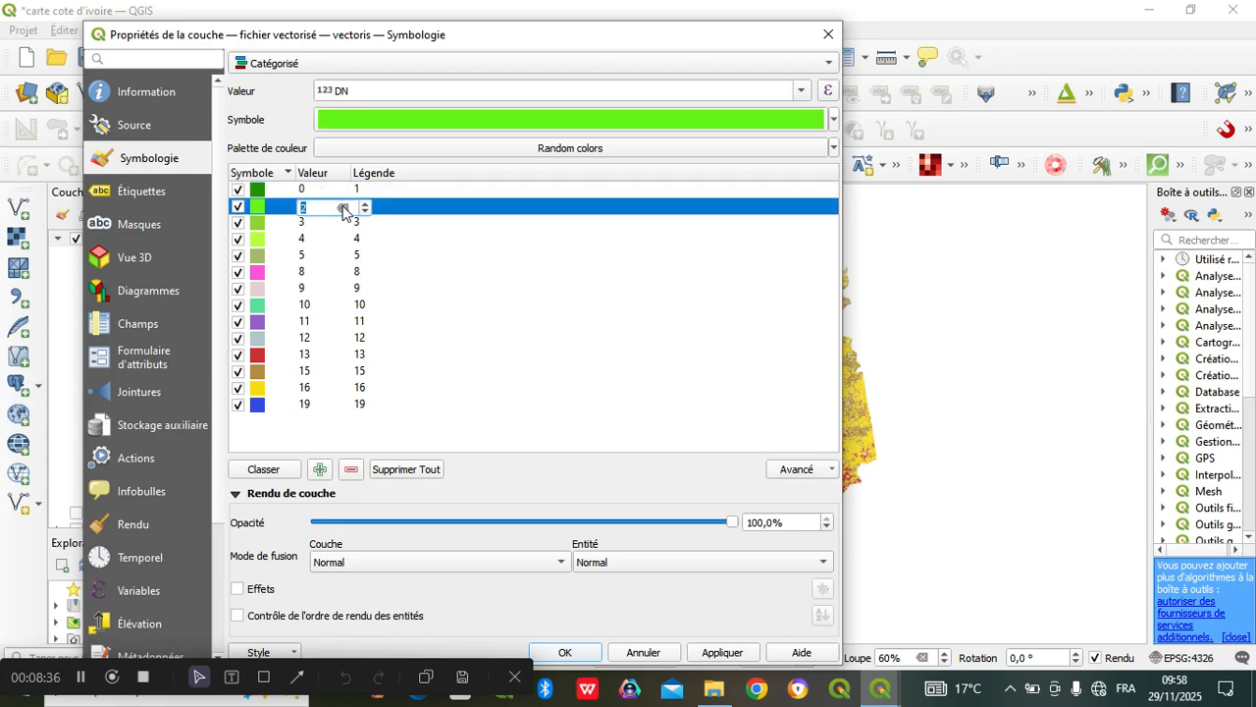
left_click(330, 193)
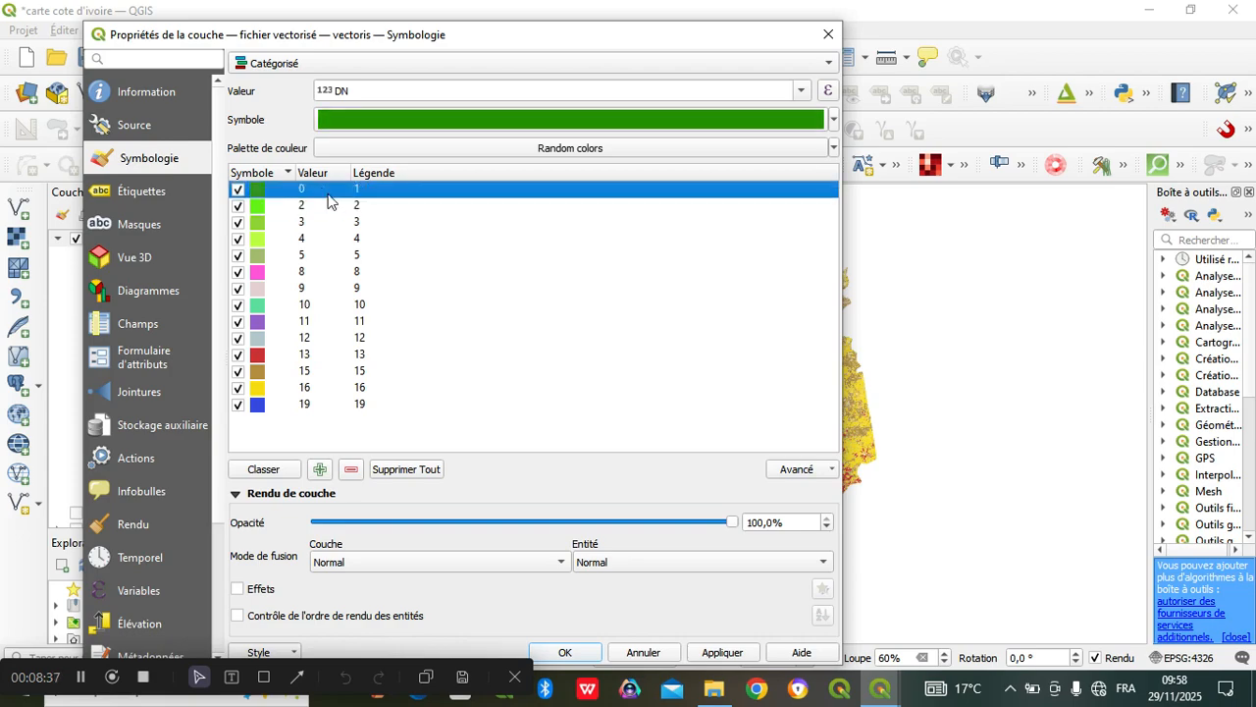
double_click(409, 193)
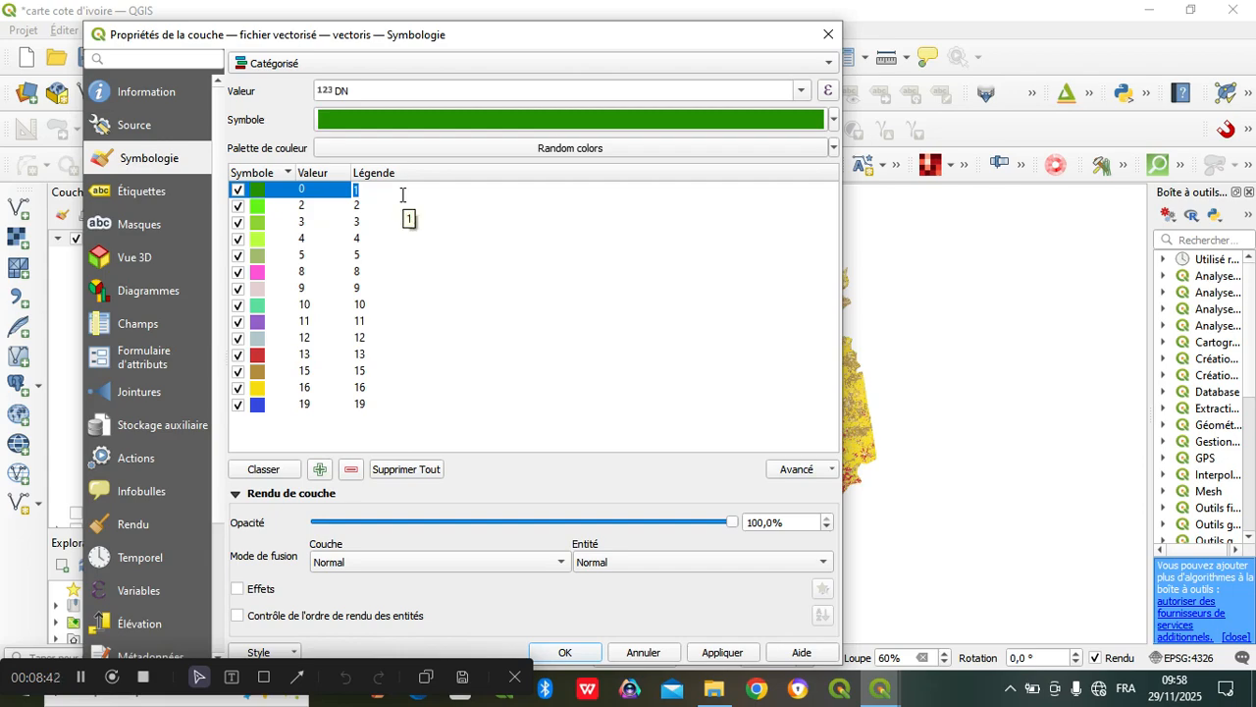
type("Foret dense")
- Set the legend label of DN class 2 to "Foret claire"
left_click(393, 205)
left_click(392, 205)
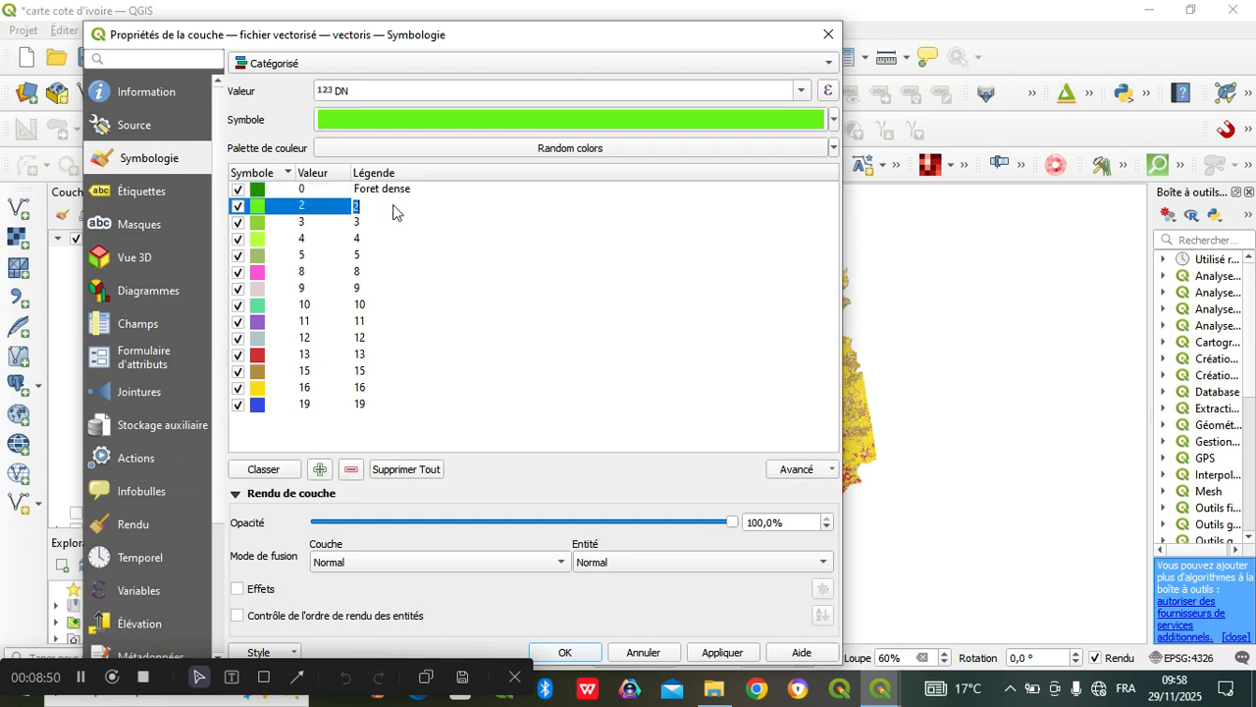
key("BackSpace")
type("Foret claire")
- Set the legend label of DN class 3 to "Foret galerie"
double_click(394, 222)
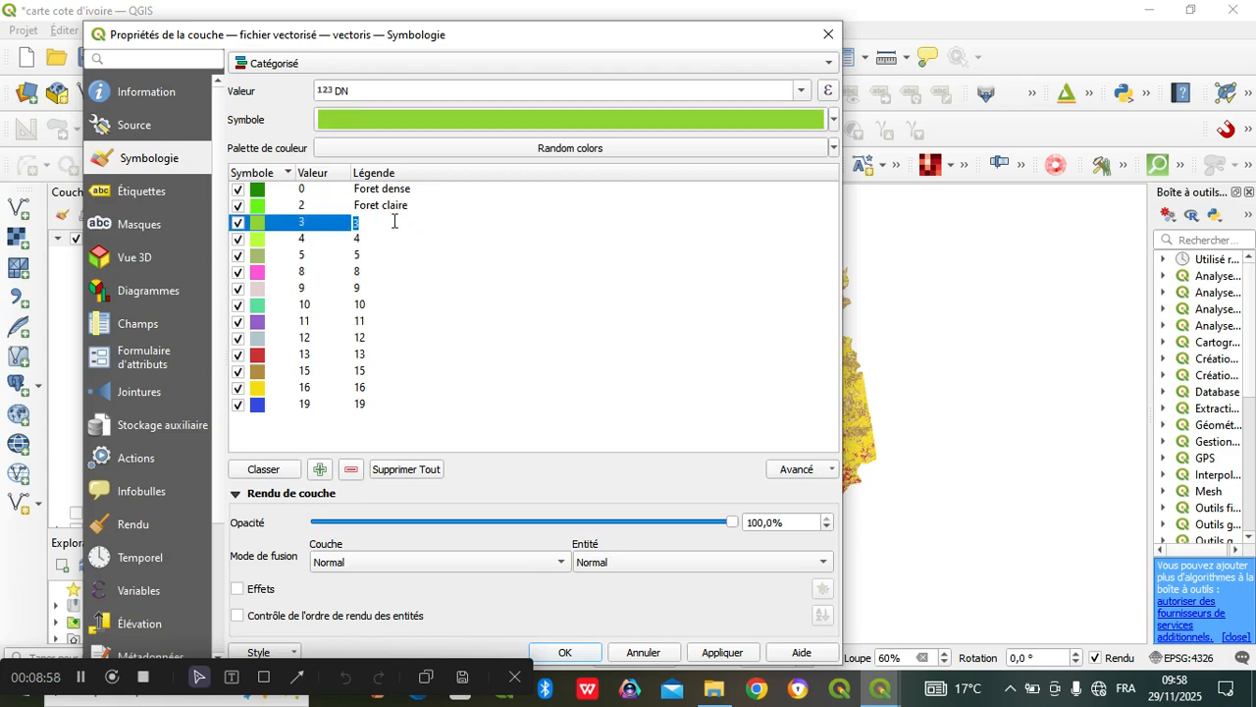
key("BackSpace")
type("Foret")
type(" da")
type("er")
key("BackSpace")
key("BackSpace")
key("BackSpace")
key("BackSpace")
type("galerie")
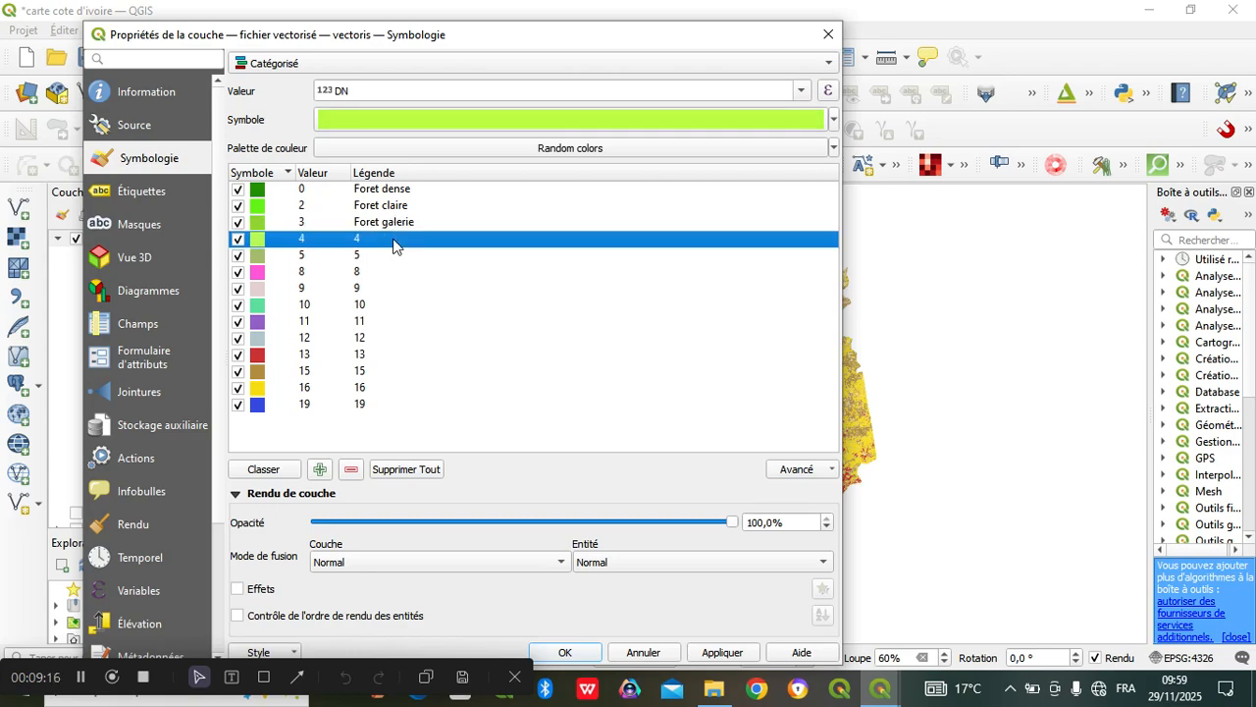
- Label DN class 4 "Foret dégradé" and DN class 5 "Mangrove" in the legend
double_click(394, 238)
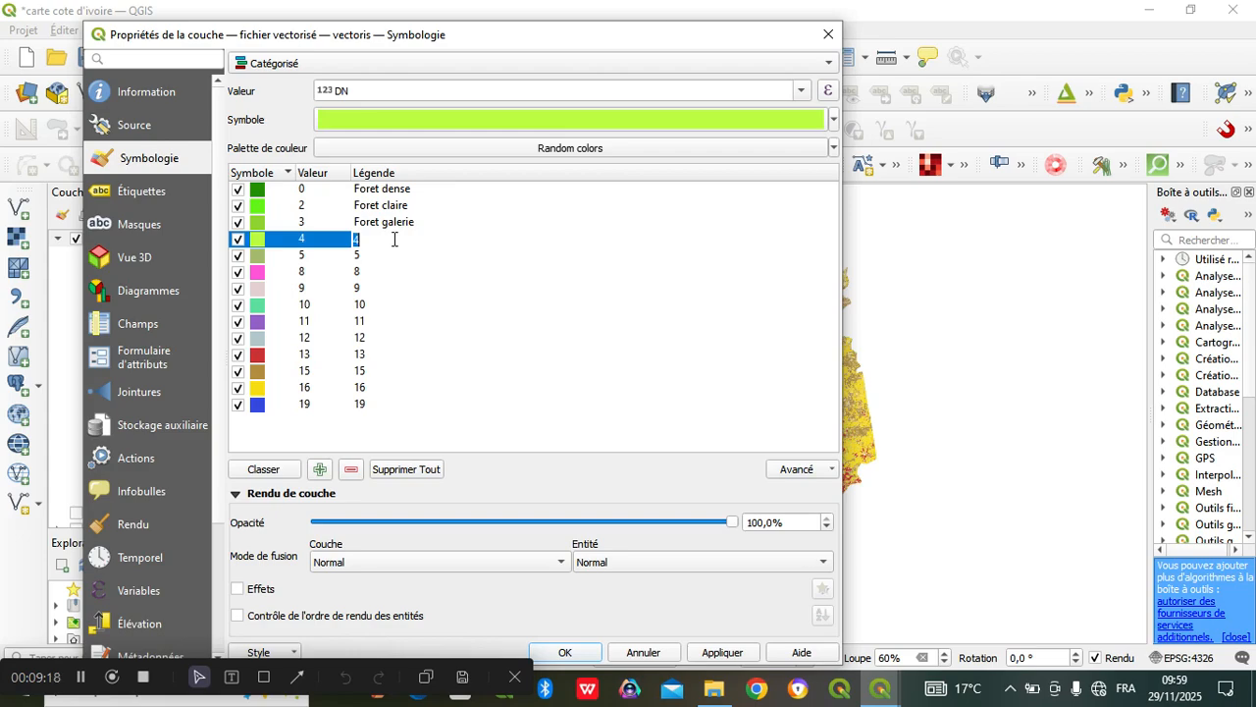
key("BackSpace")
type("Foret dégradé")
double_click(381, 255)
key("BackSpace")
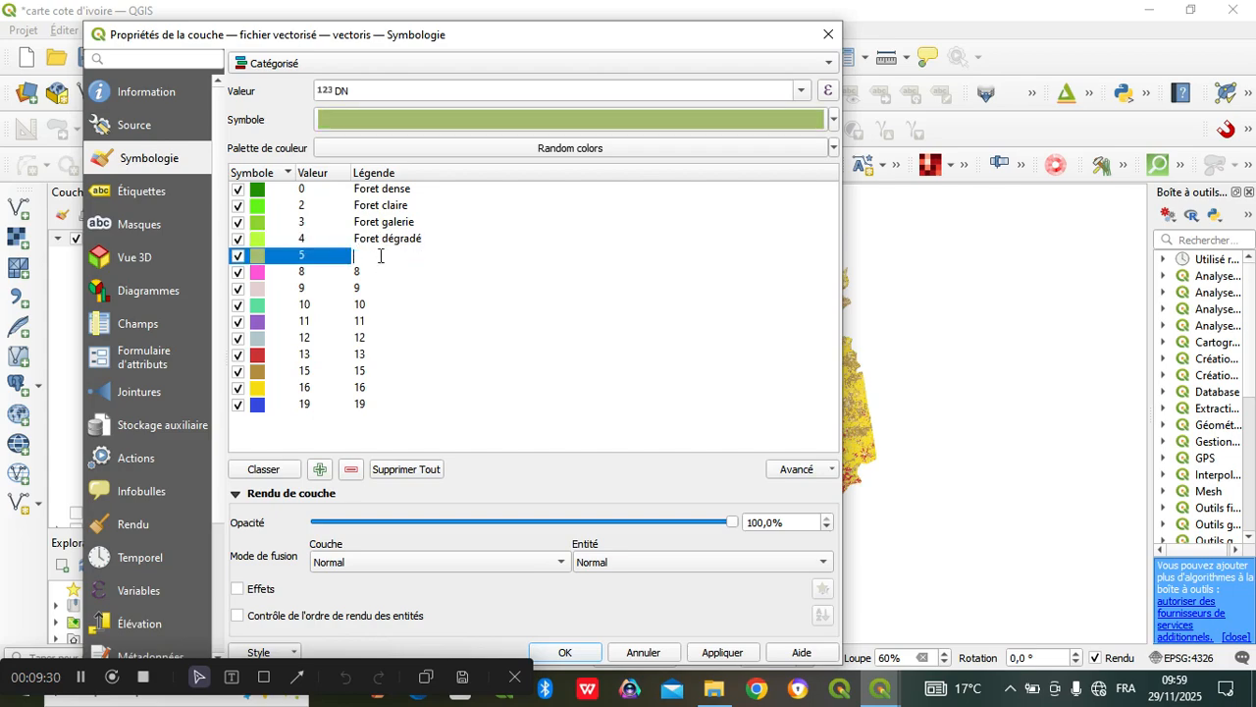
type("Mangrove")
- Set the legend label of DN class 8 to "Plantation de café"
double_click(372, 273)
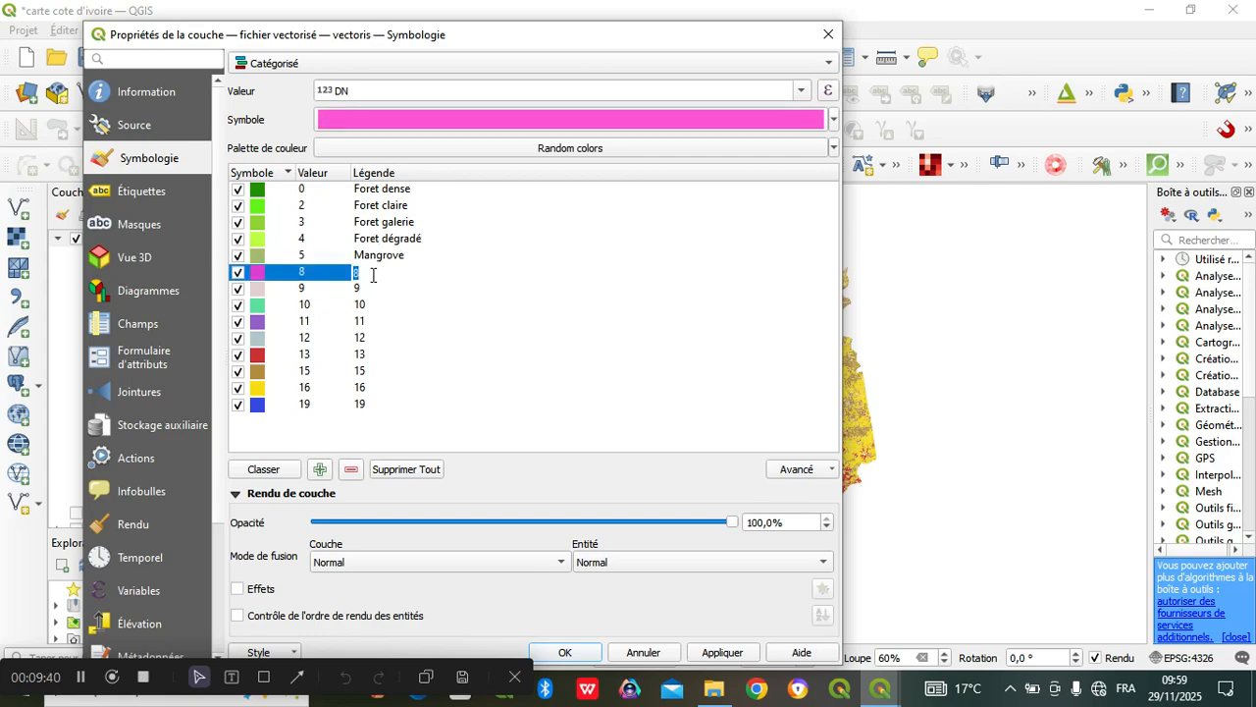
key("BackSpace")
type("Plantati")
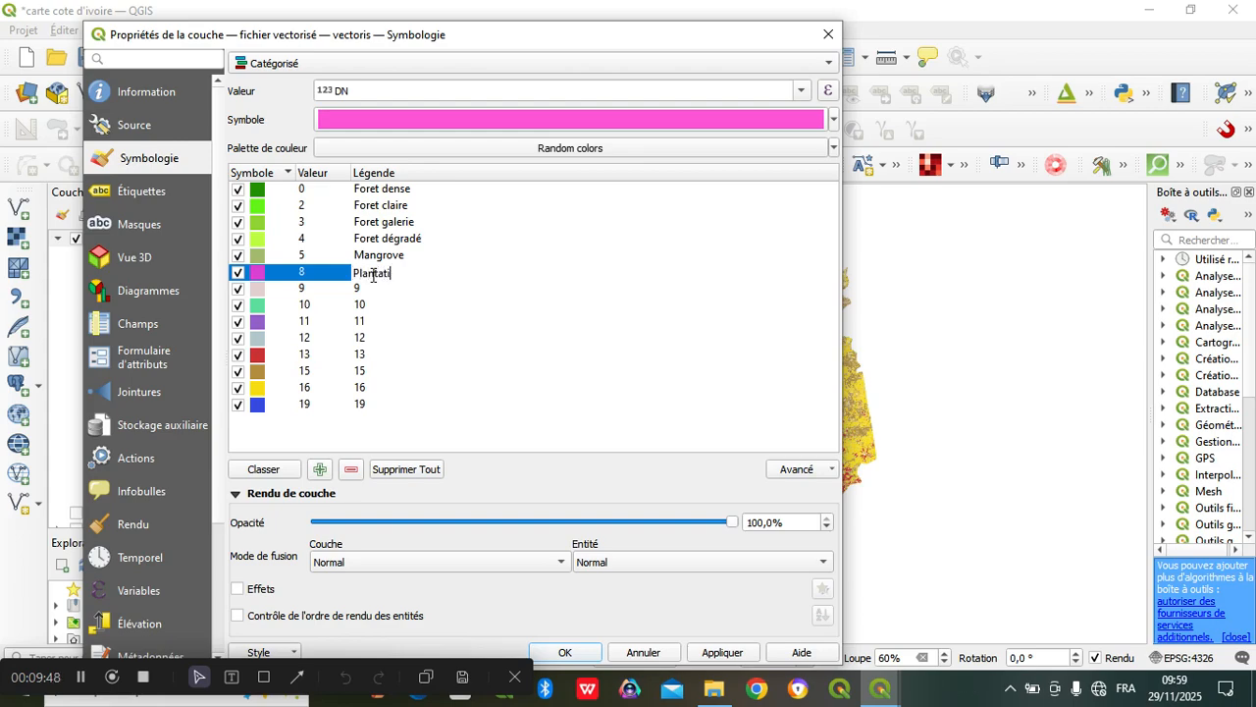
type("on de c")
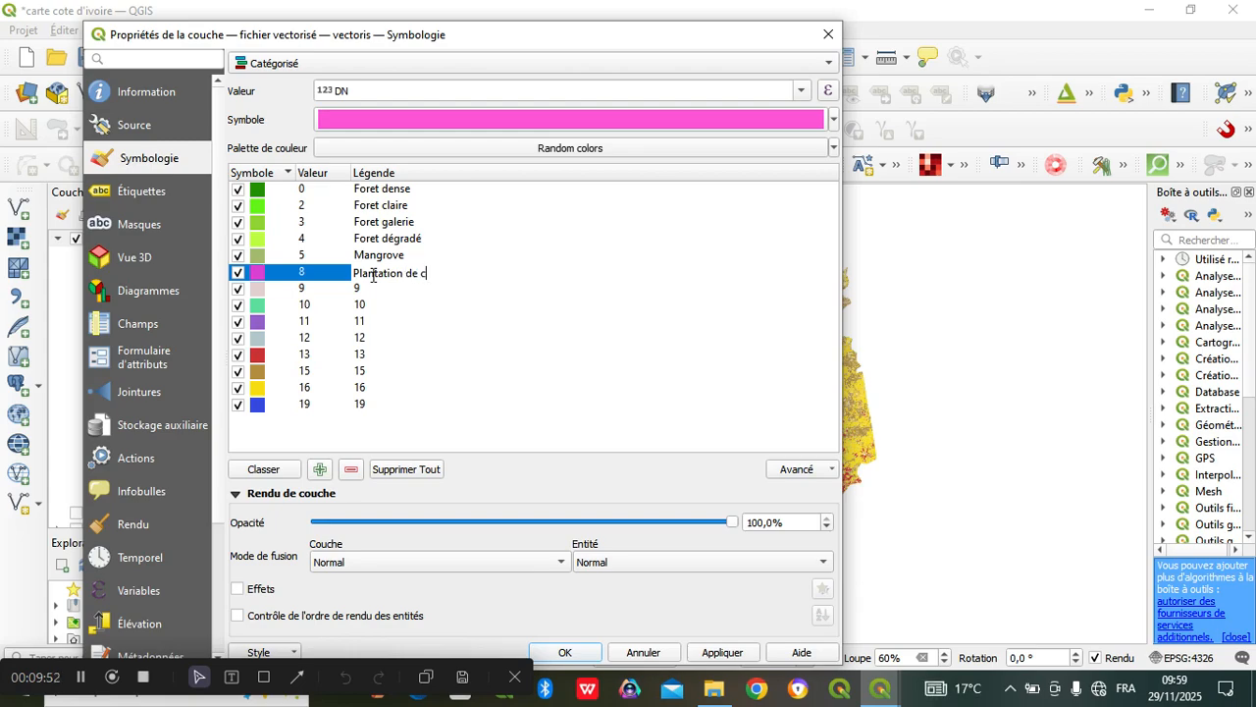
type("afé")
- Set the legend label of DN class 9 to "Plantation de cacao"
double_click(378, 290)
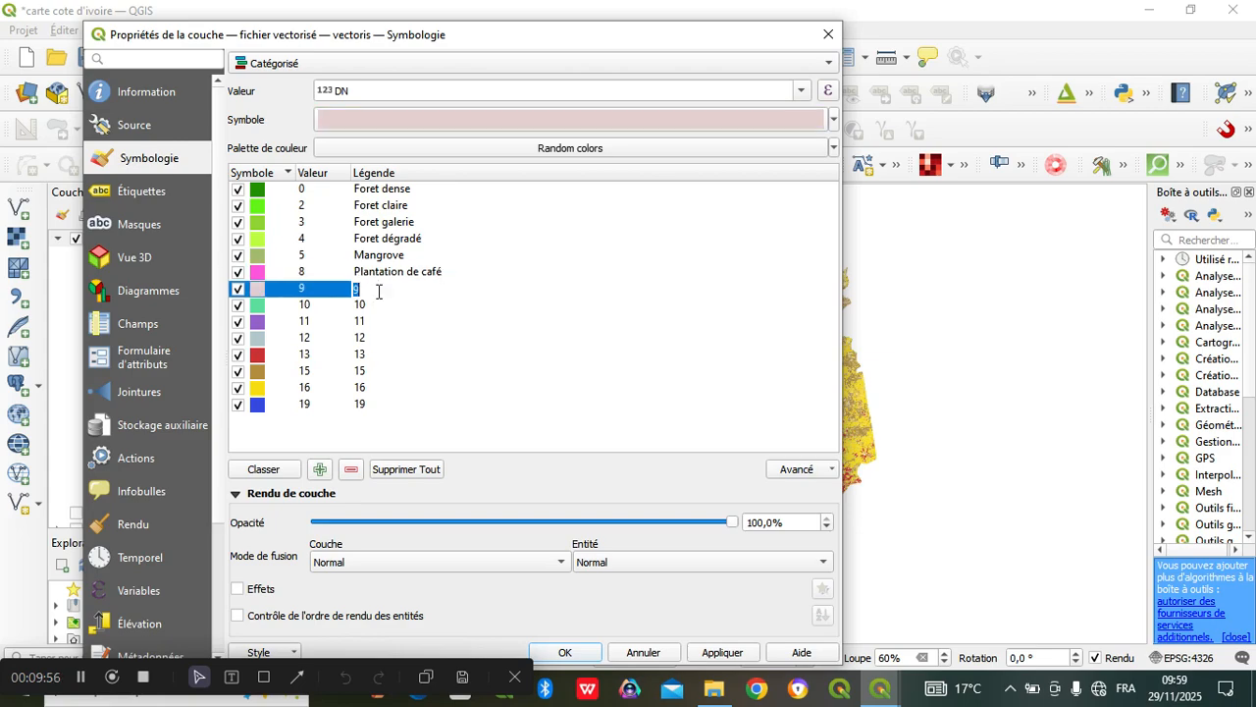
key("BackSpace")
type("Planttation de ")
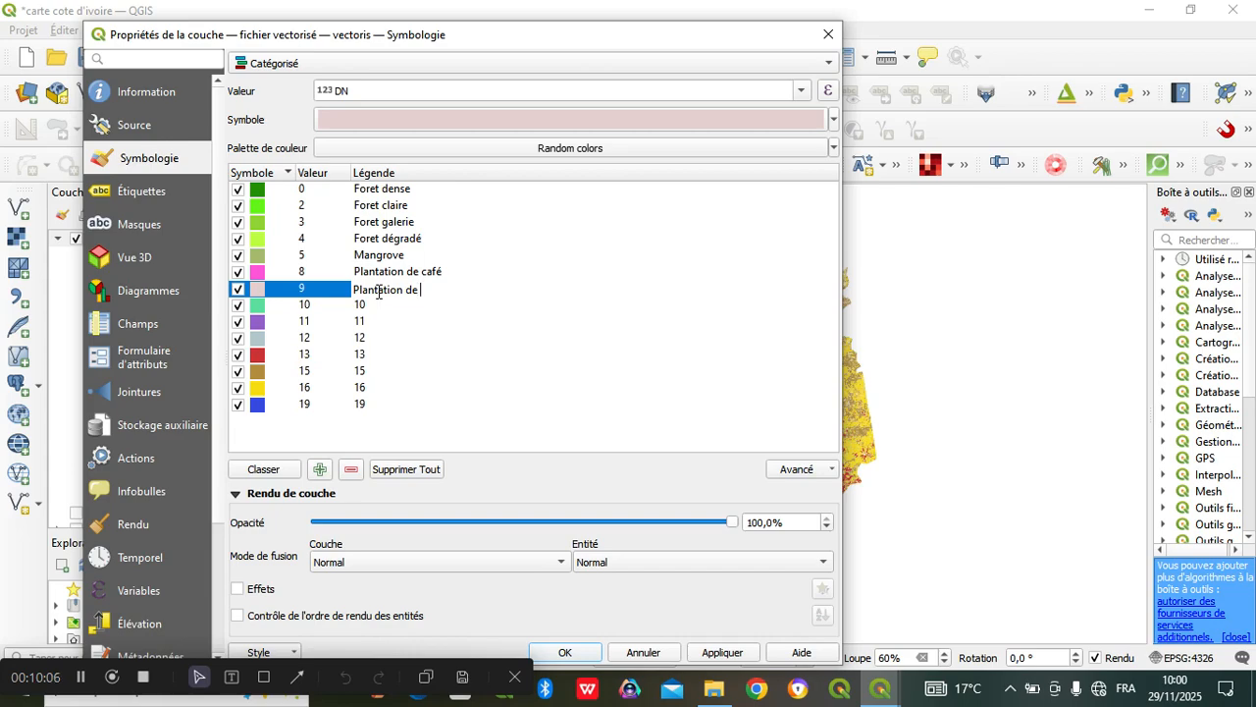
type("c")
type("acao")
- Set the legend label of DN class 10 to "Plantation d'hevea"
left_click(382, 305)
left_click(383, 305)
key("BackSpace")
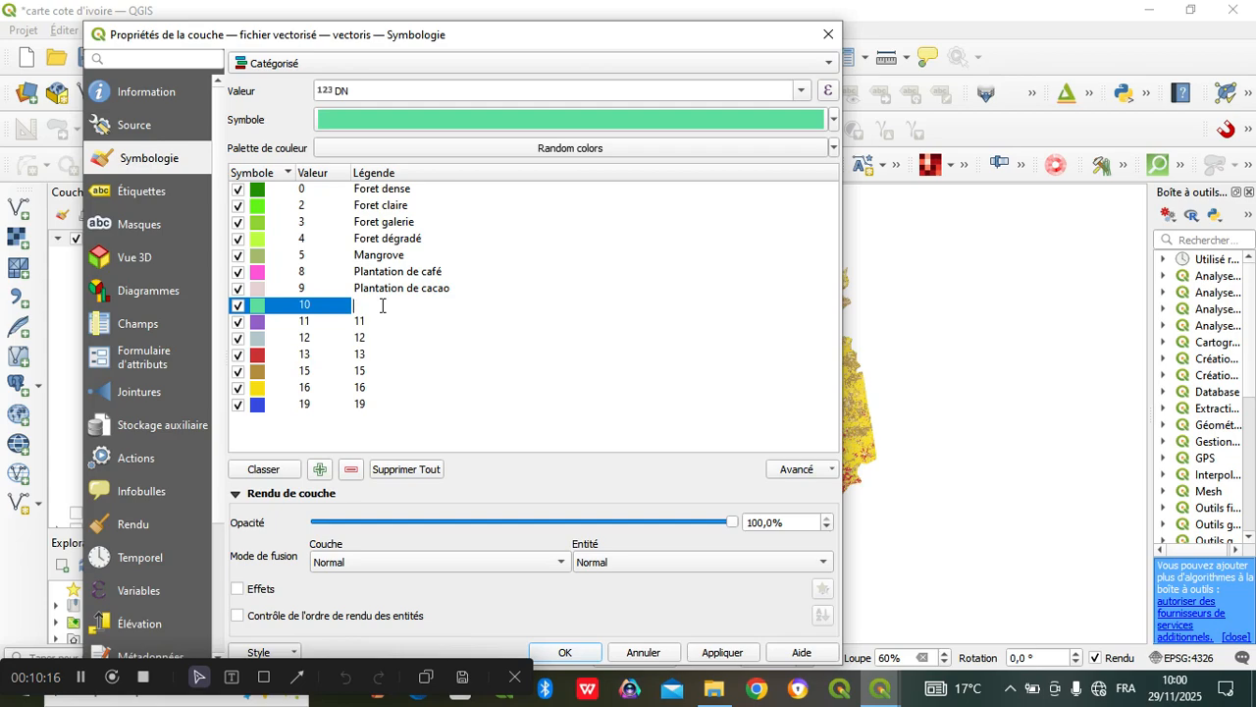
type("Plantation d'hevea")
key("Return")
- Set the legend label of DN class 11 to "Plantation de palmier a huile"
left_click(388, 321)
left_click(388, 321)
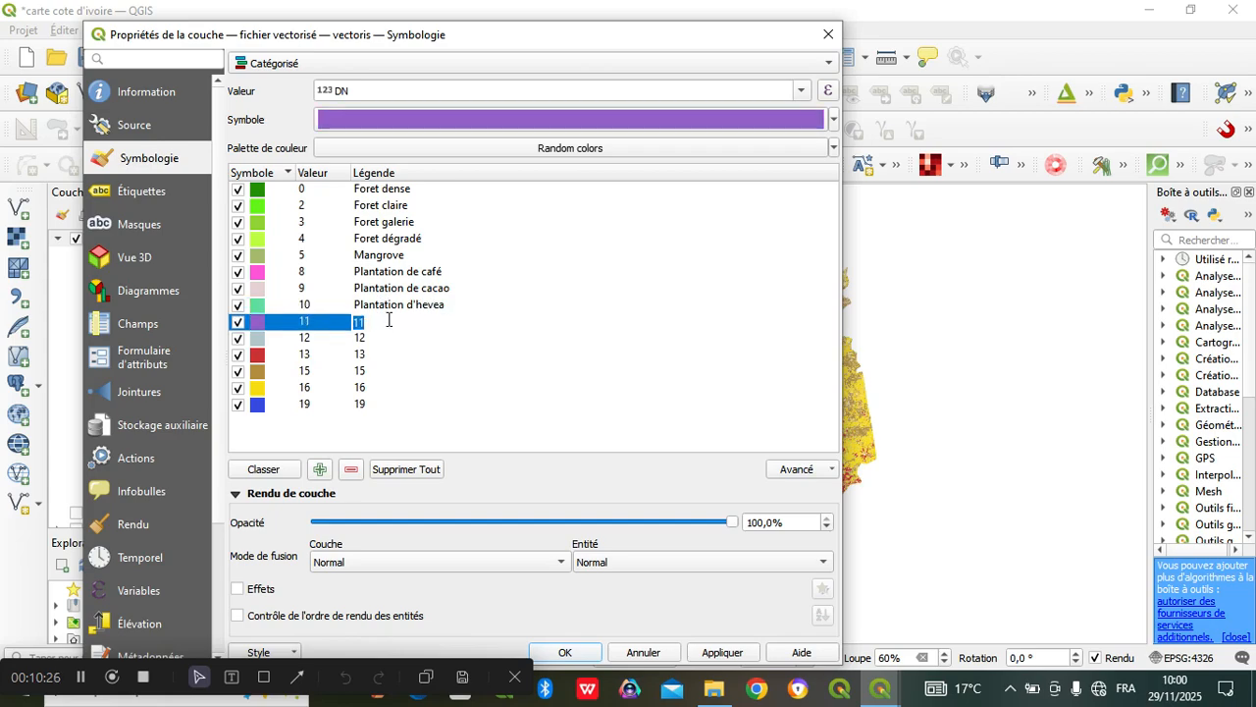
key("BackSpace")
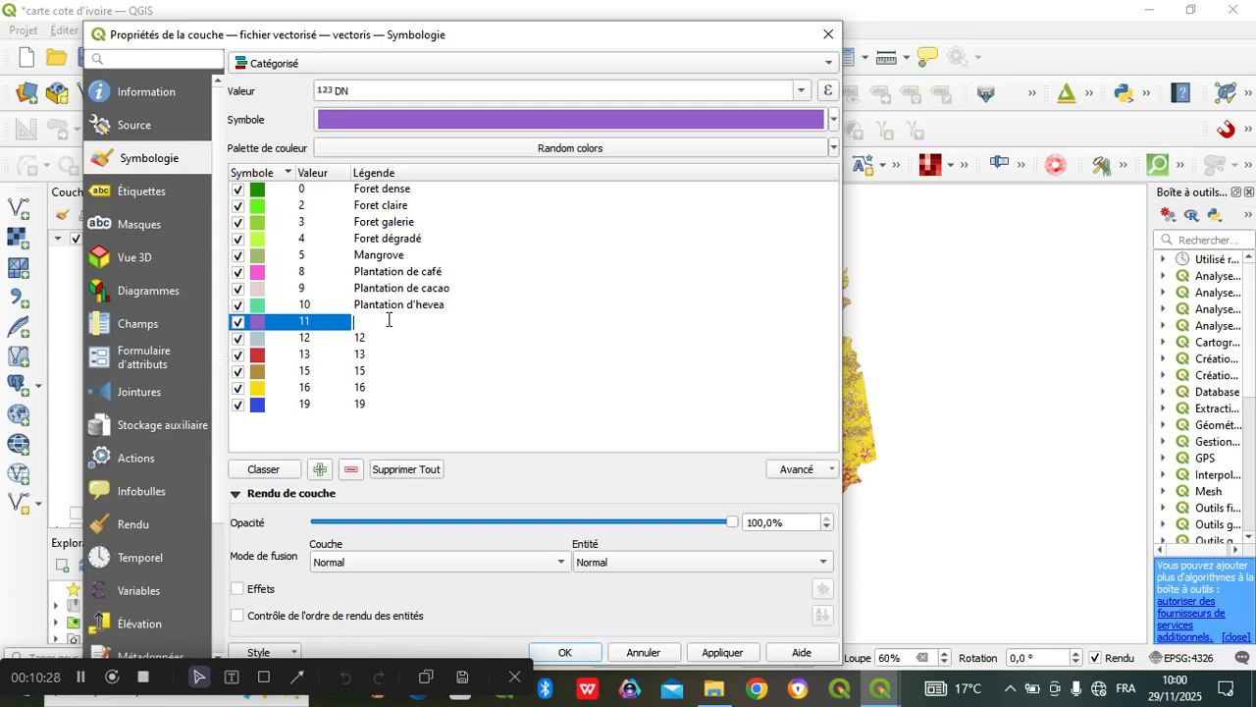
type("Plantation de palm")
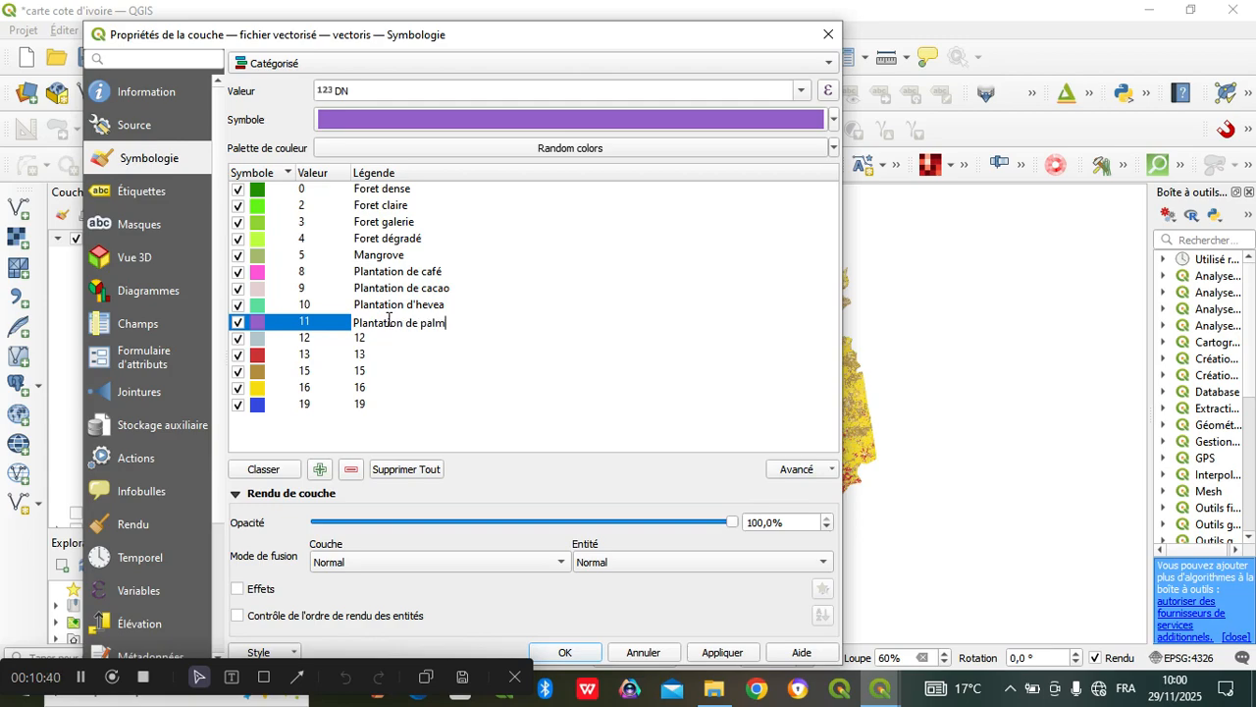
type("ier a huile")
- Set the legend label of DN class 12 to "Plantation de coco"
double_click(391, 339)
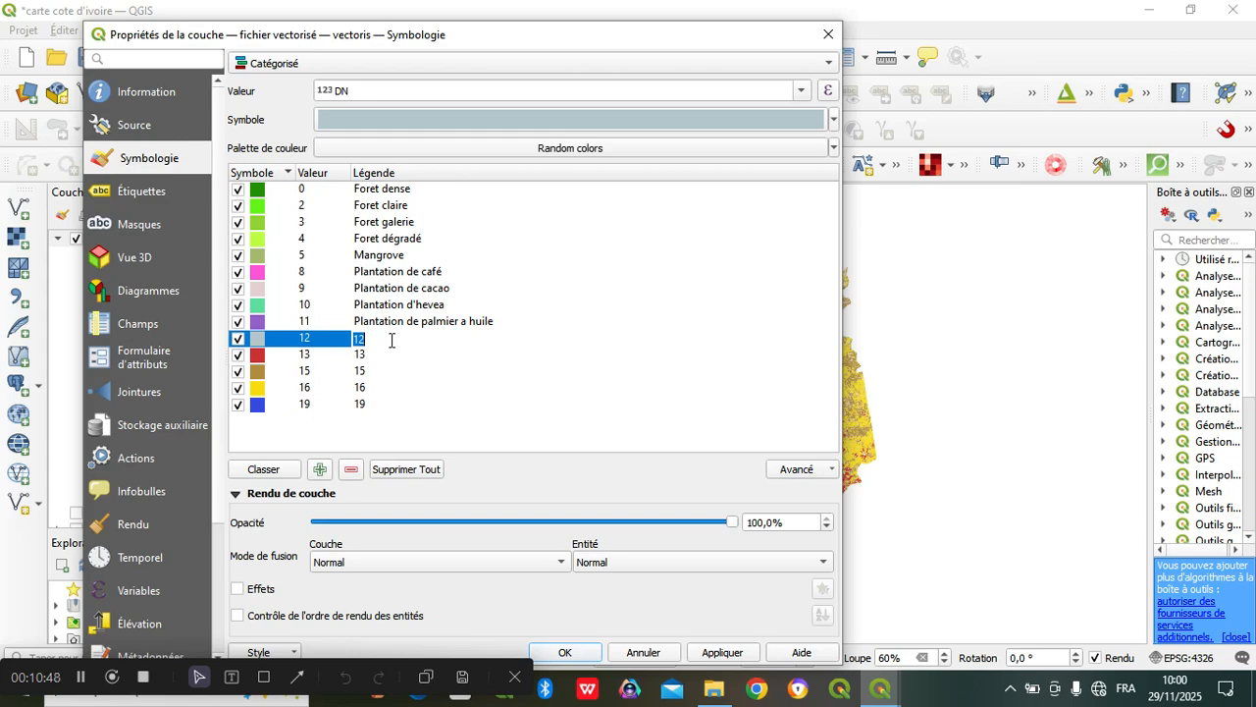
key("BackSpace")
type("p")
key("BackSpace")
type("Plan")
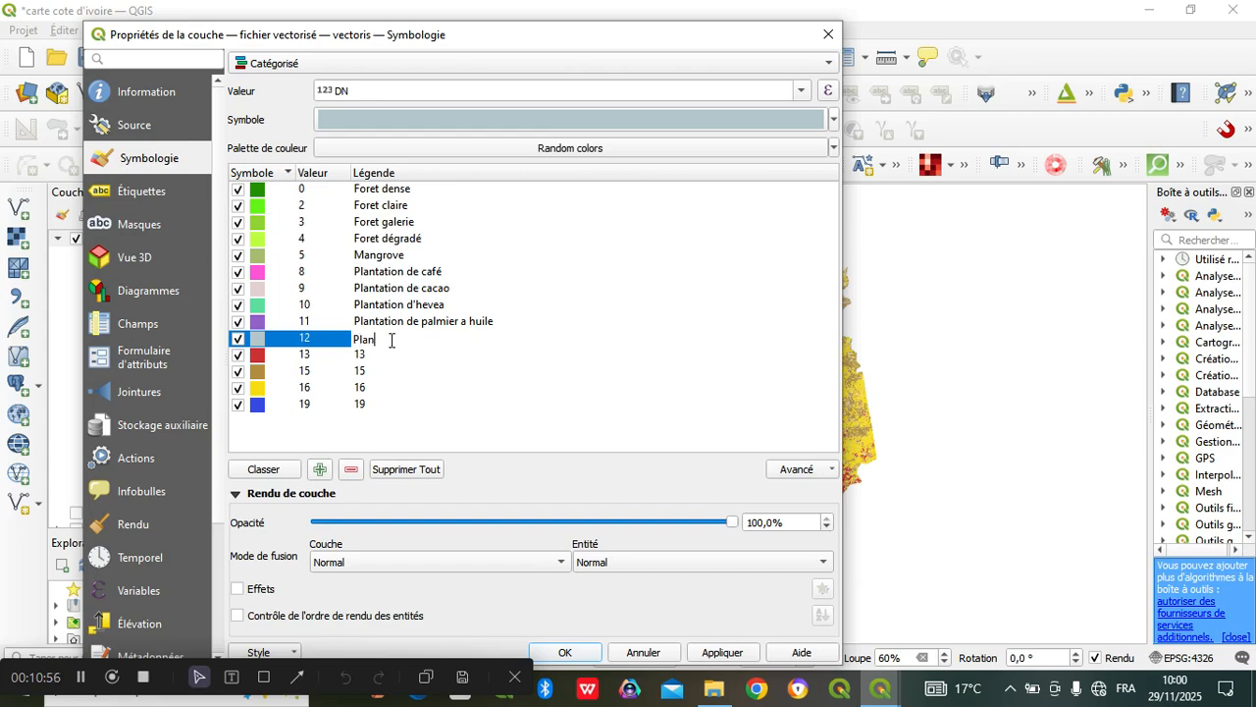
type("tation de coco")
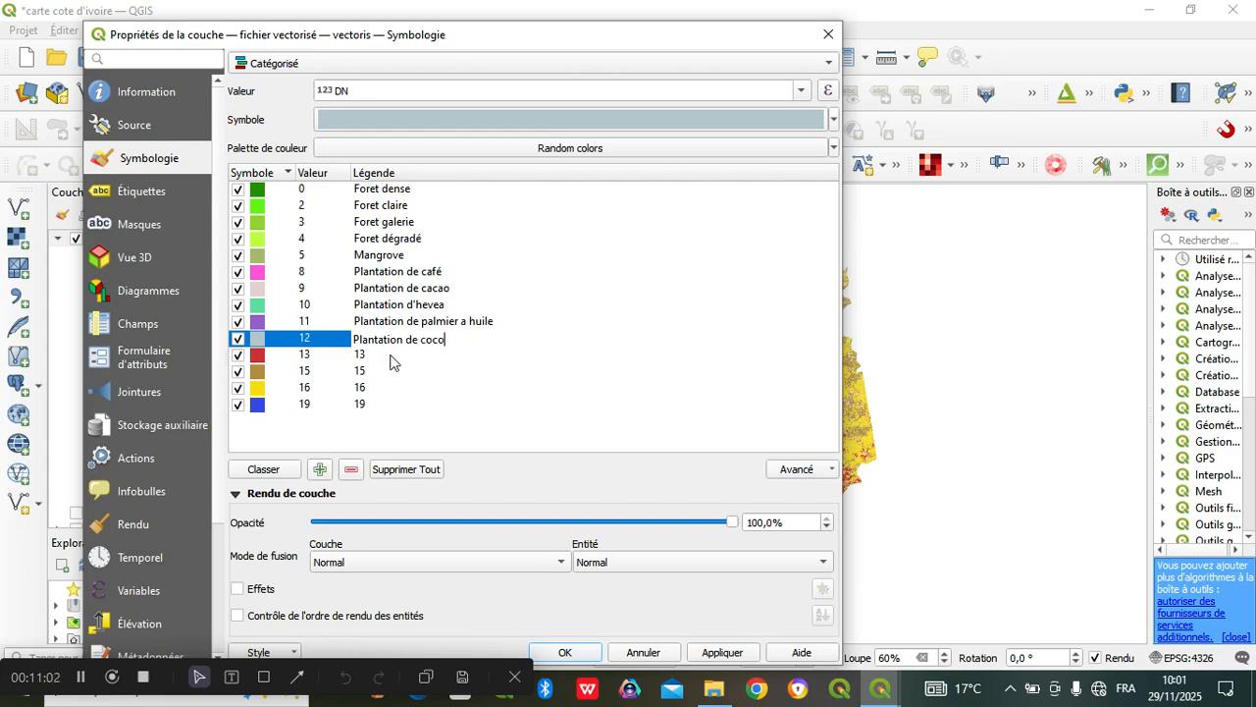
- Label DN class 13 "Plantation d'Anacarde" and DN class 15 "Jachère" in the legend
double_click(392, 360)
key("BackSpace")
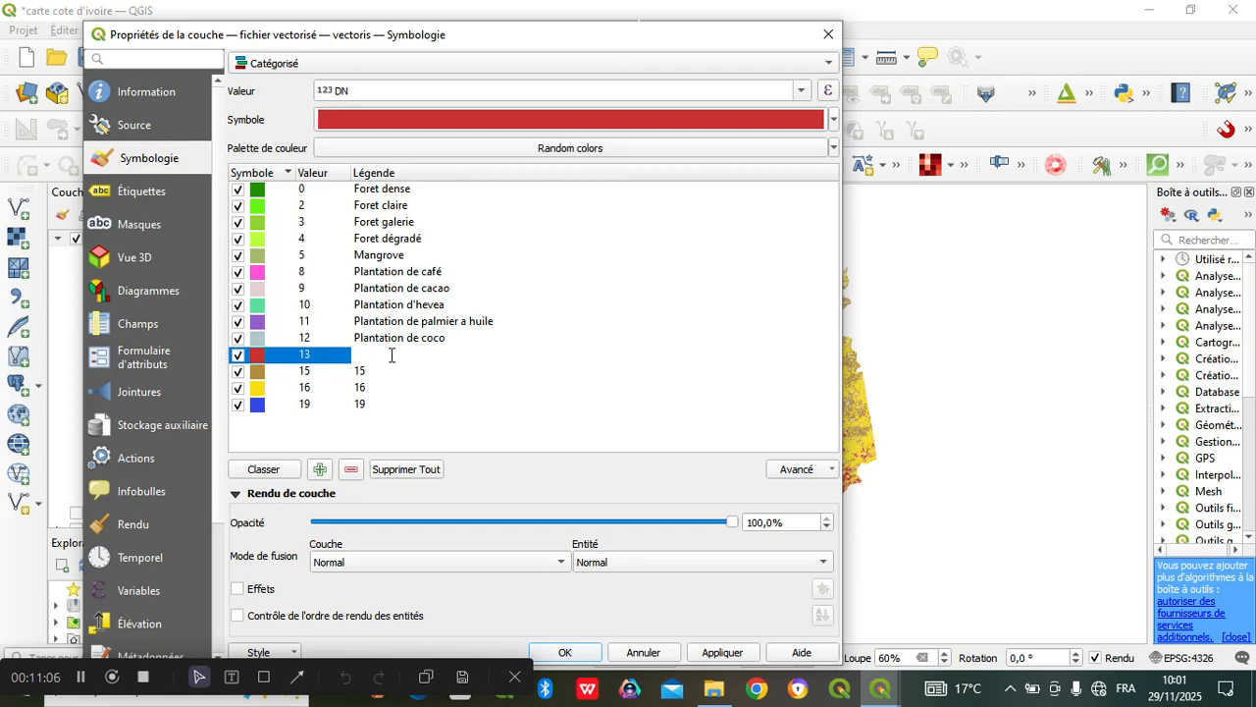
type("Plantation d'Anacarde")
double_click(391, 376)
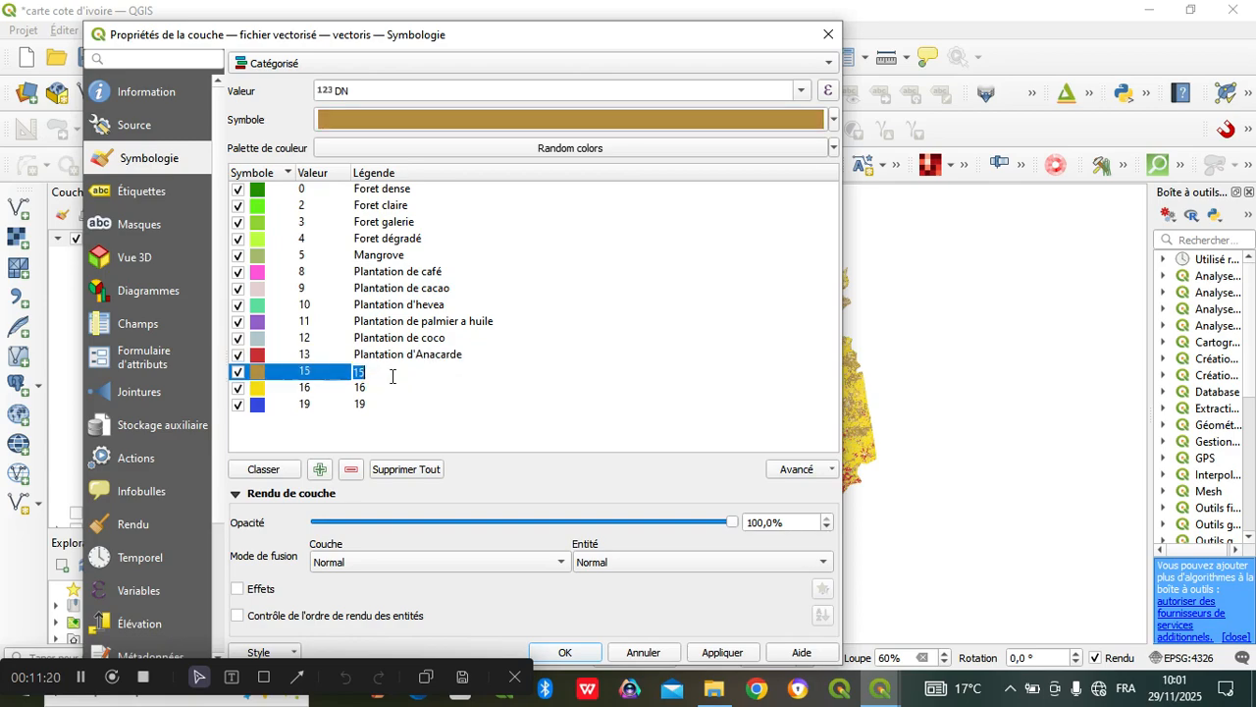
key("BackSpace")
type("Jachère")
- Set the legend label of DN class 16 to "Savane"
double_click(397, 387)
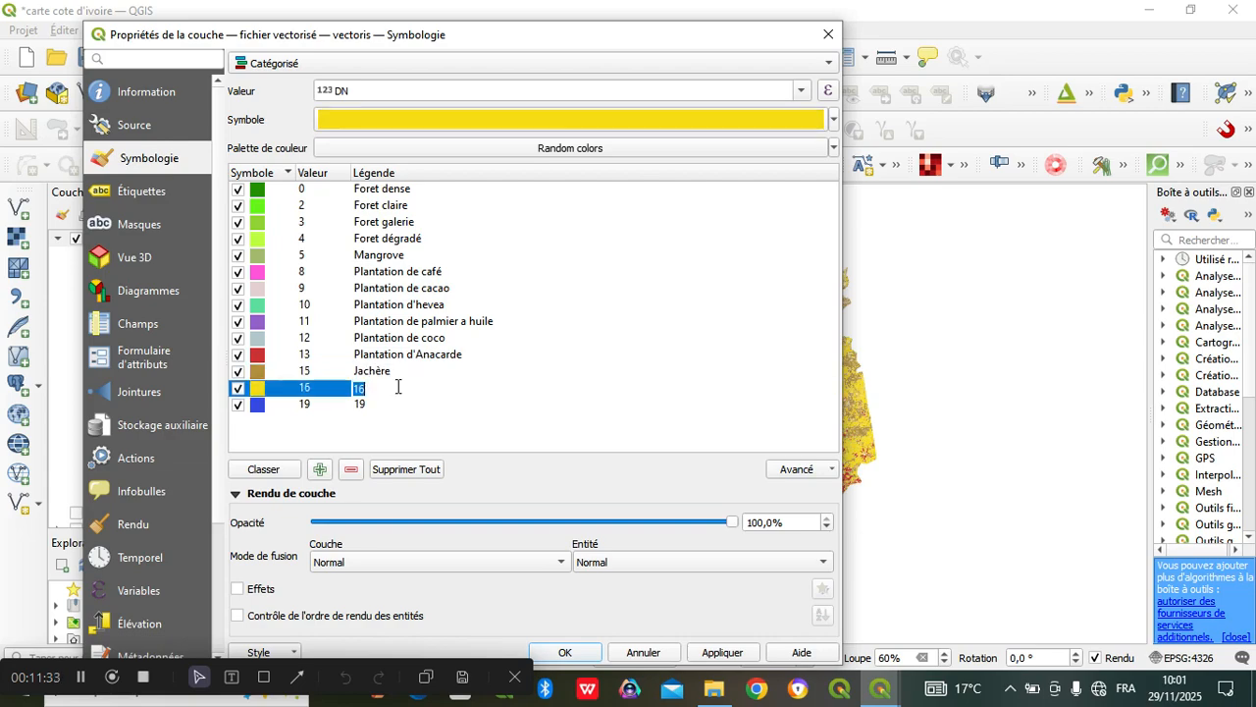
key("BackSpace")
type("SA")
key("BackSpace")
type("avane")
- Set the legend label of DN class 19 to "Plan d'eau" and apply the symbology changes to the layer
double_click(401, 403)
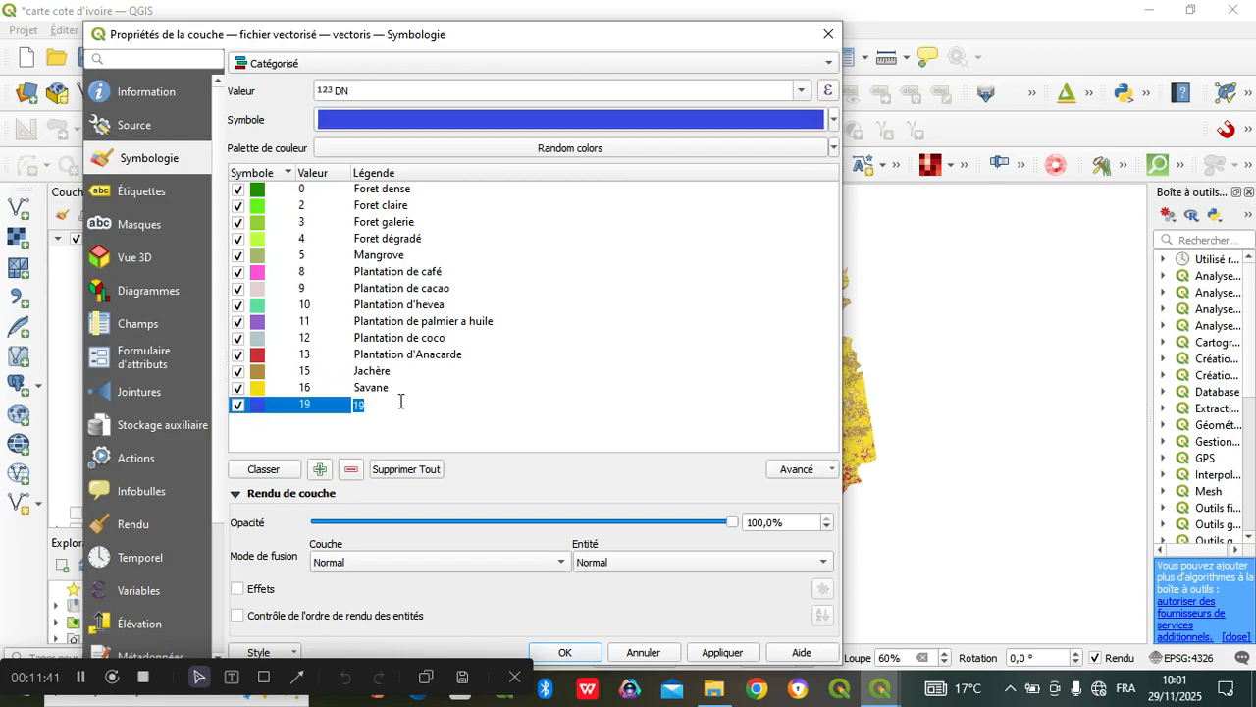
key("BackSpace")
type("Plan d'eau")
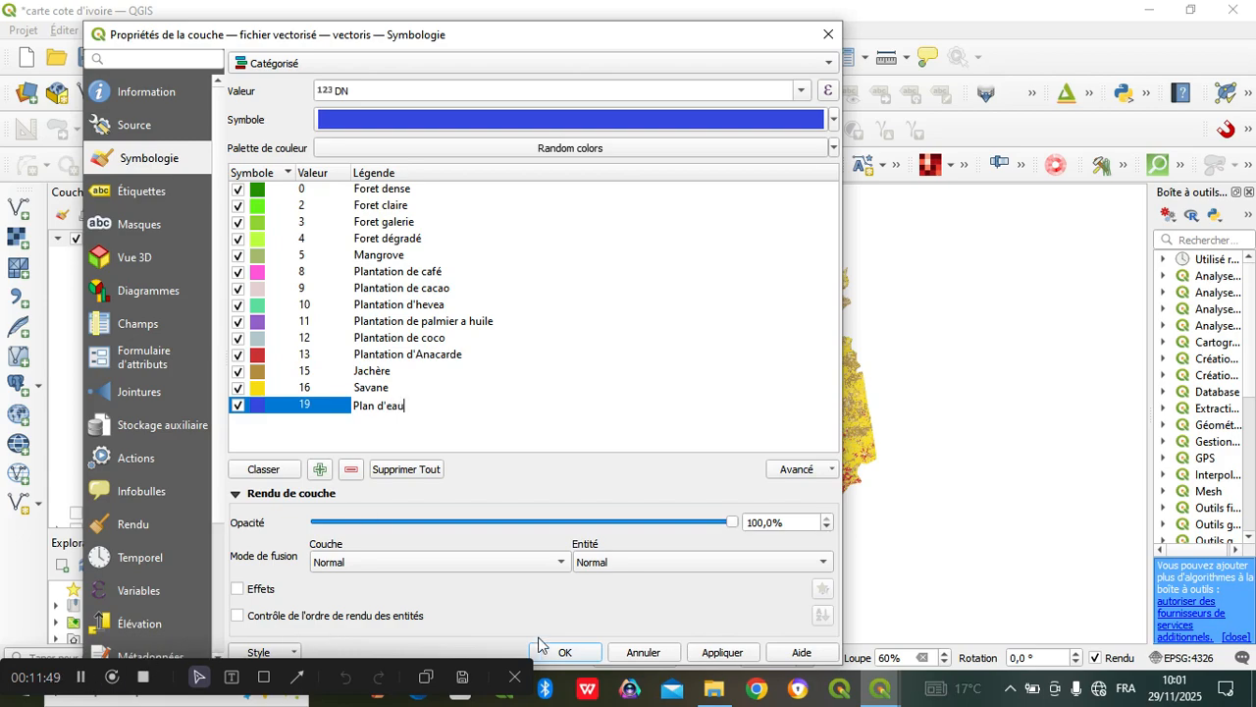
left_click(707, 658)
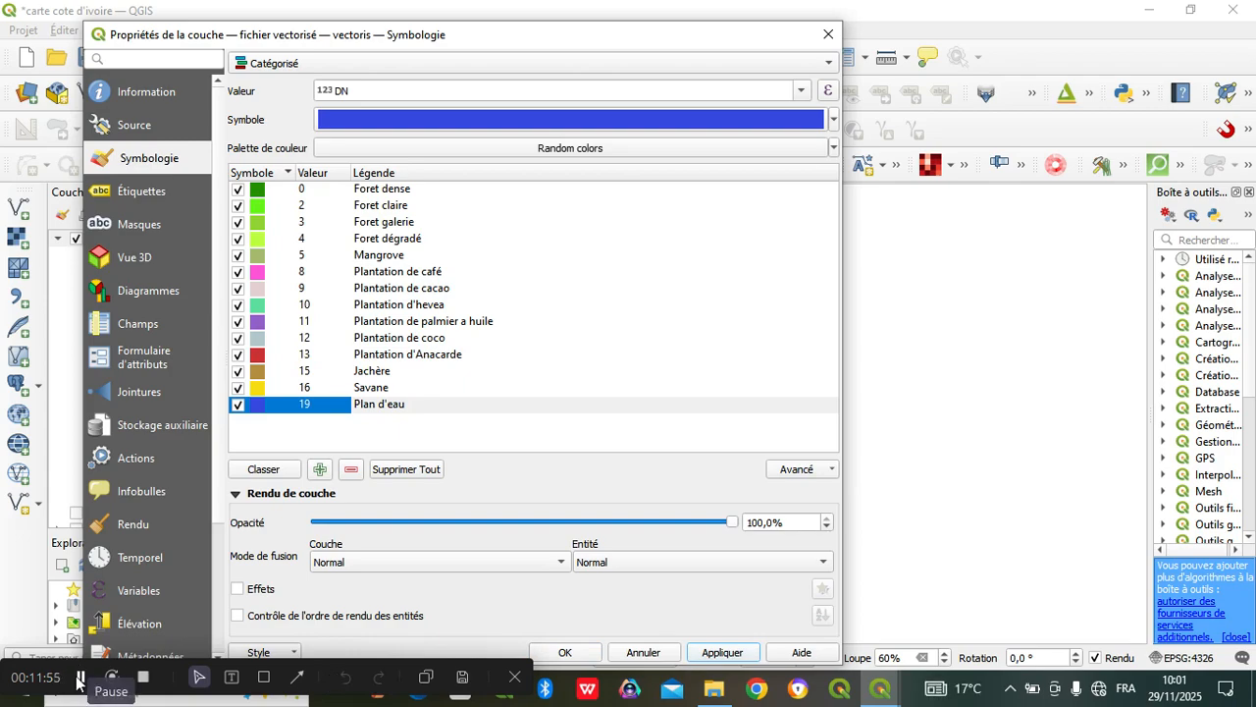
left_click(82, 679)
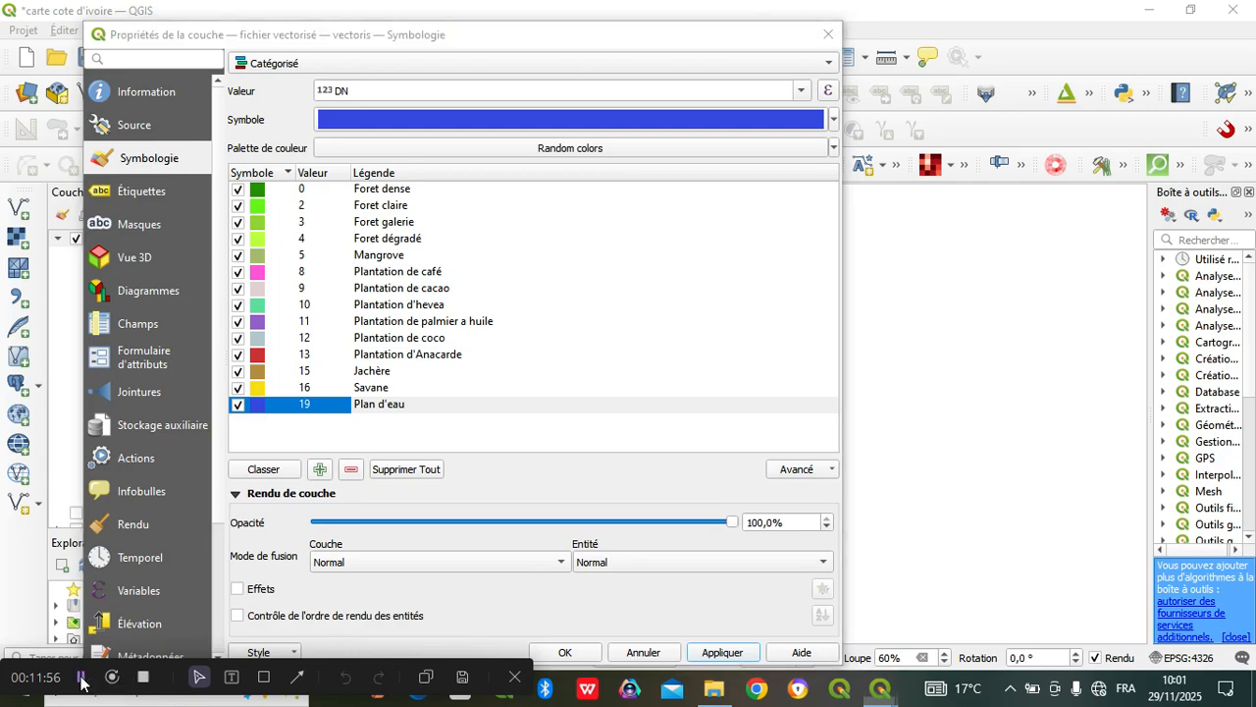